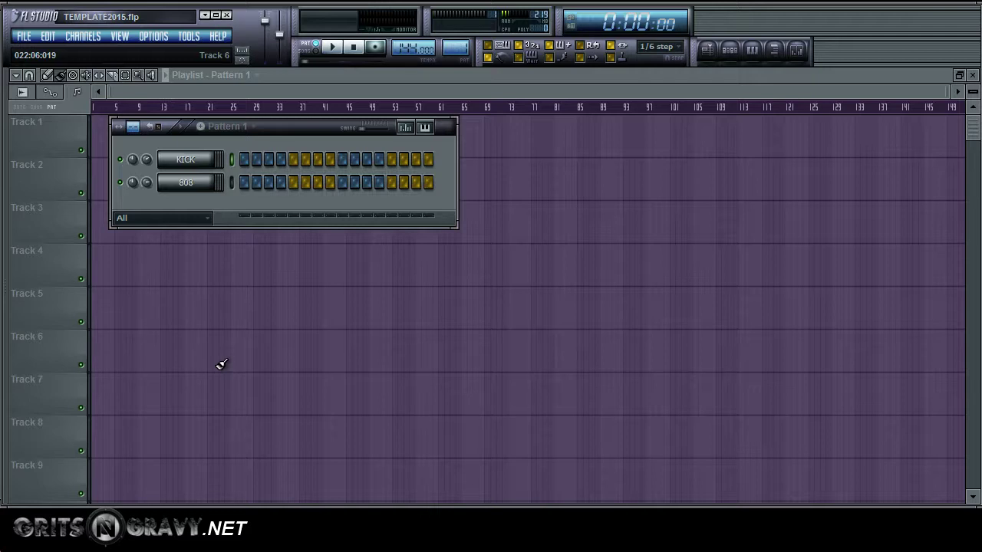
- Audition the KICK sample at C5 from its channel settings and close them
left_click(204, 161)
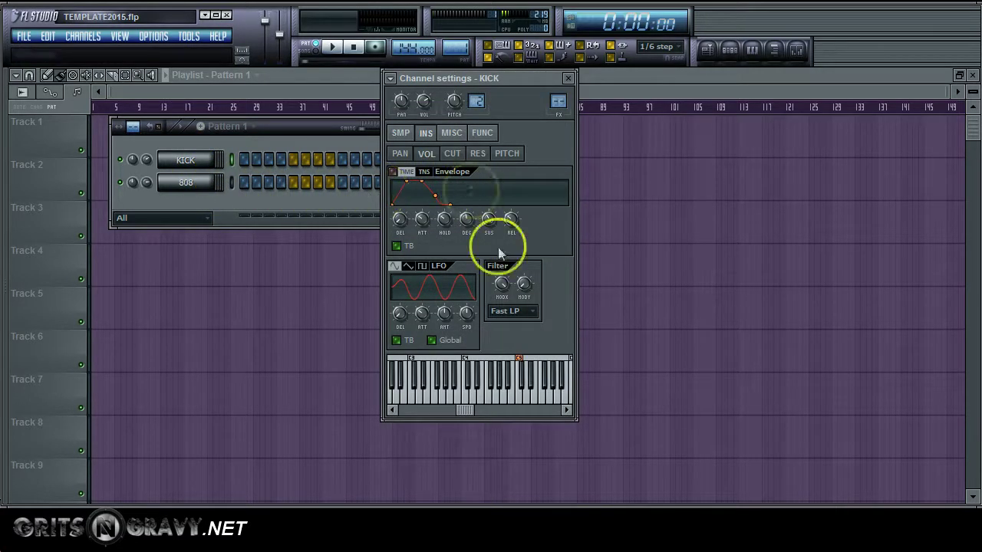
left_click(522, 400)
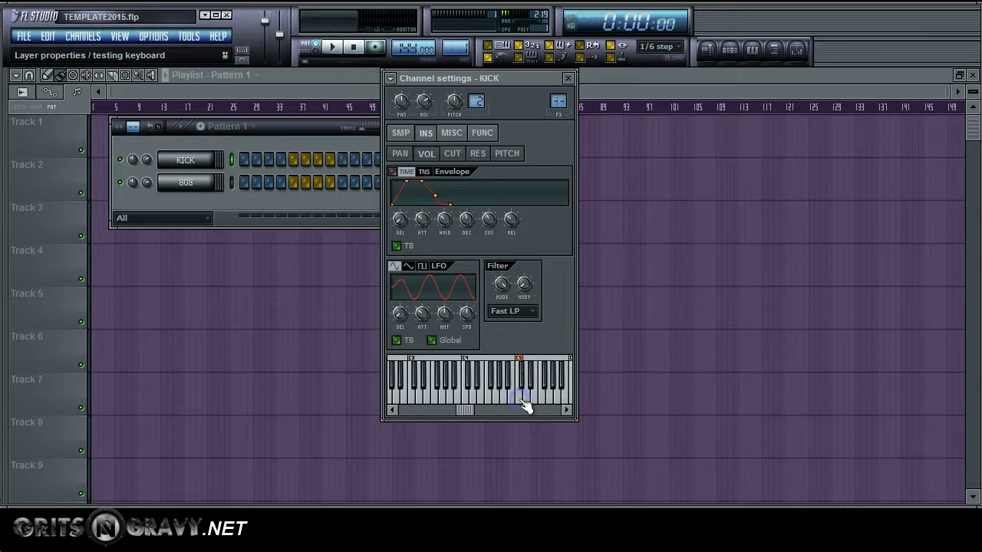
left_click(521, 400)
left_click(521, 401)
left_click(522, 400)
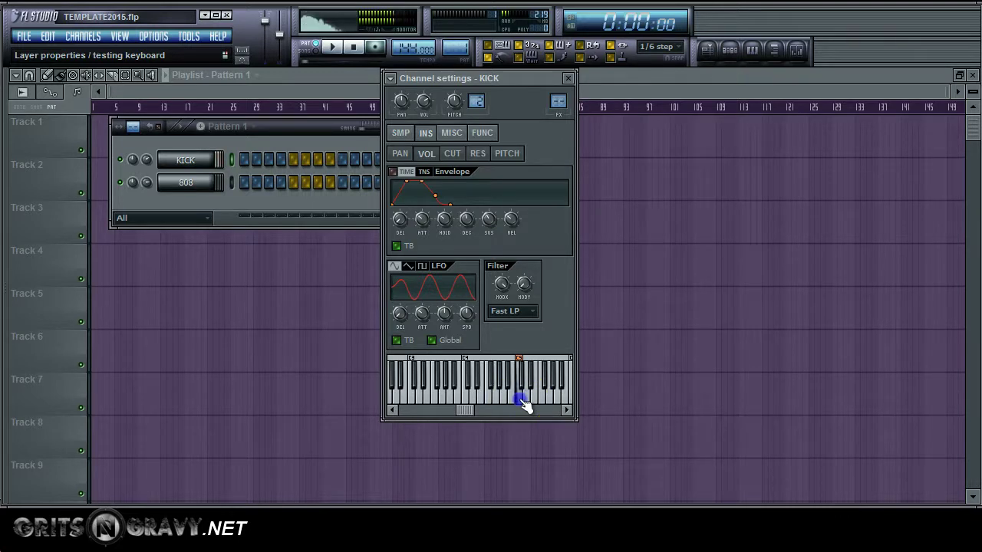
left_click(521, 400)
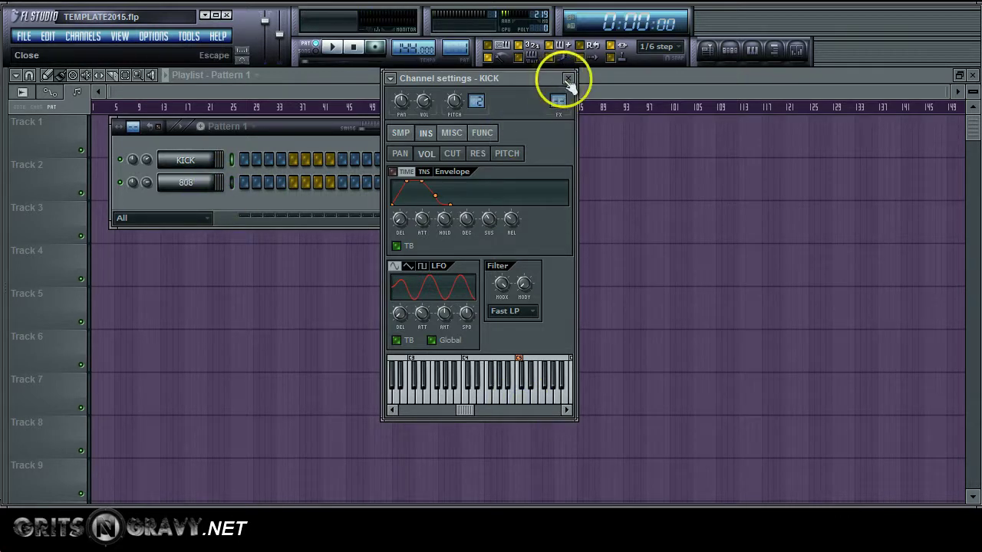
left_click(567, 78)
- Audition the 808 sample at C5 from its channel settings and close them
left_click(187, 183)
left_click(531, 388)
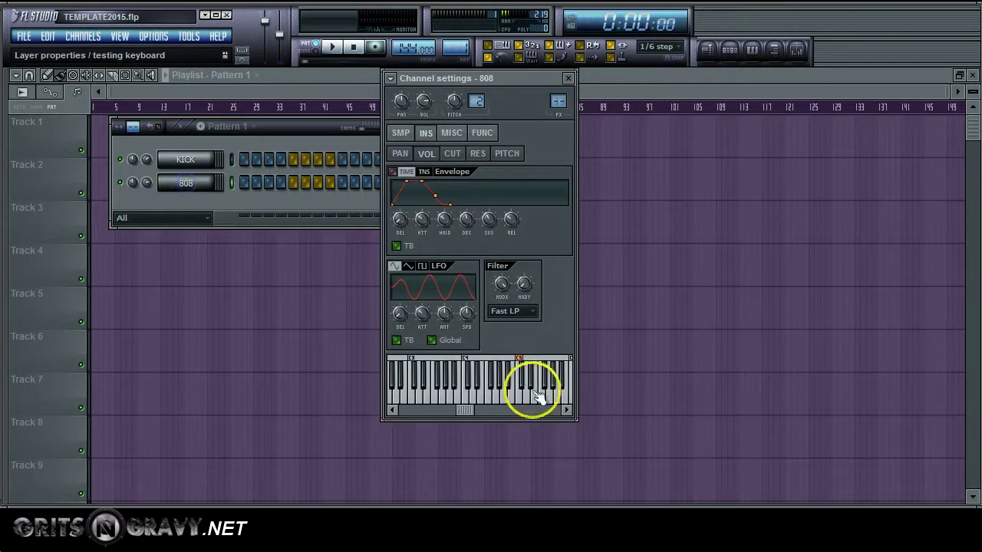
left_click(522, 400)
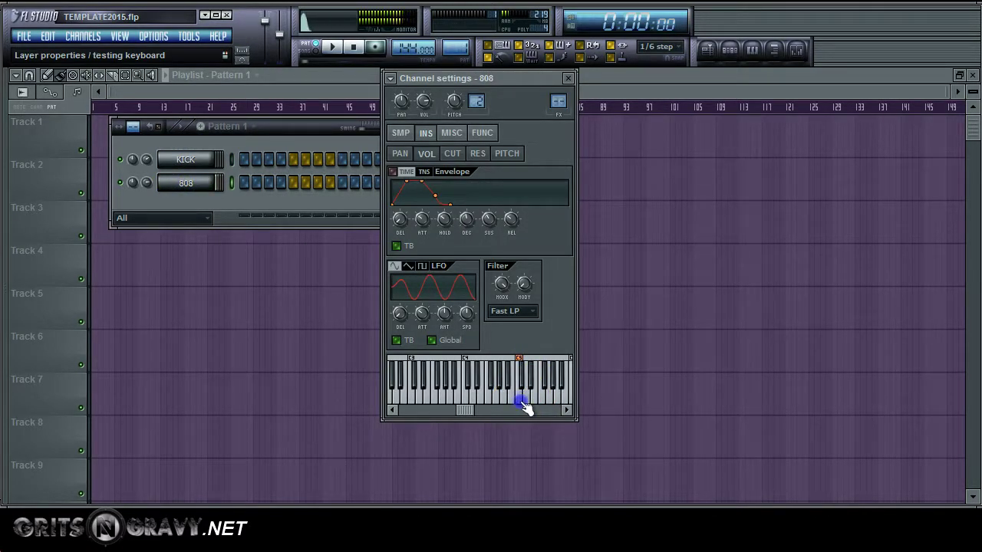
left_click(568, 79)
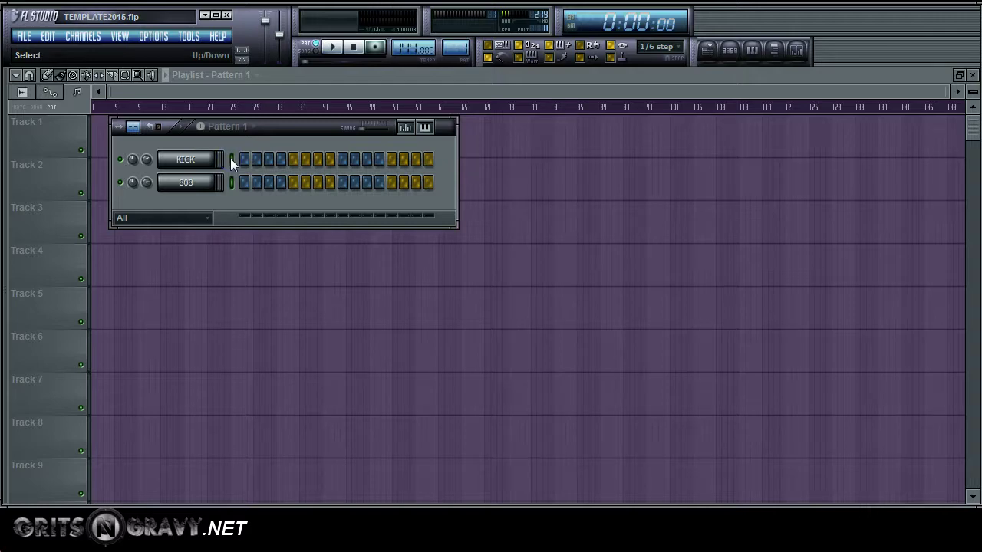
- Show the mixer and shrink it so only Insert 1 to Insert 4 and the send tracks remain in view
left_click(802, 59)
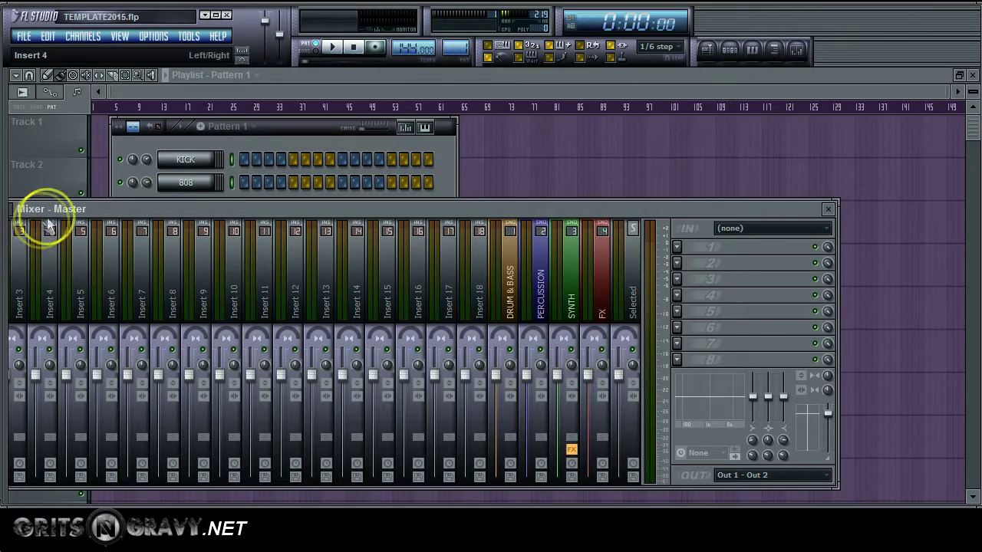
left_click_drag(48, 216, 174, 165)
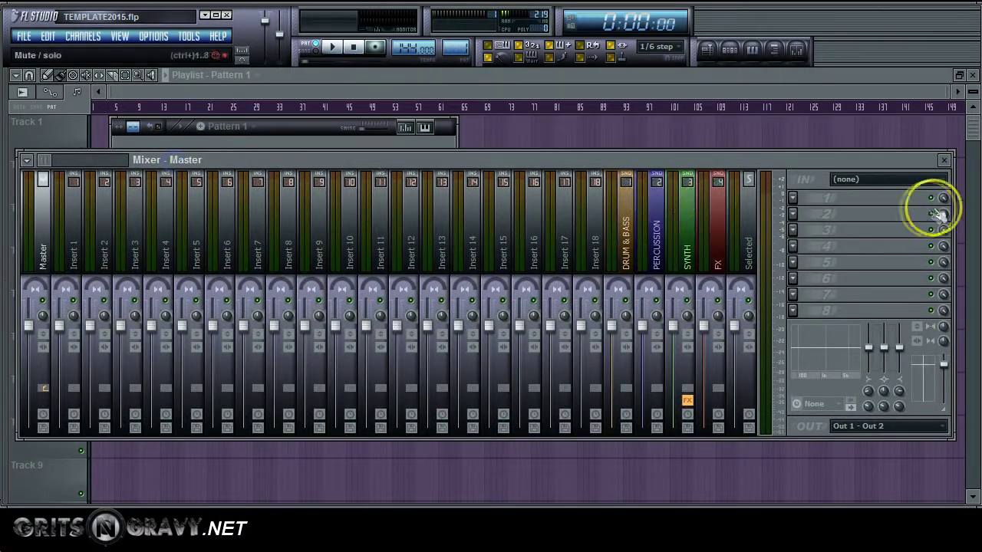
left_click_drag(954, 220, 529, 220)
left_click_drag(303, 172, 475, 154)
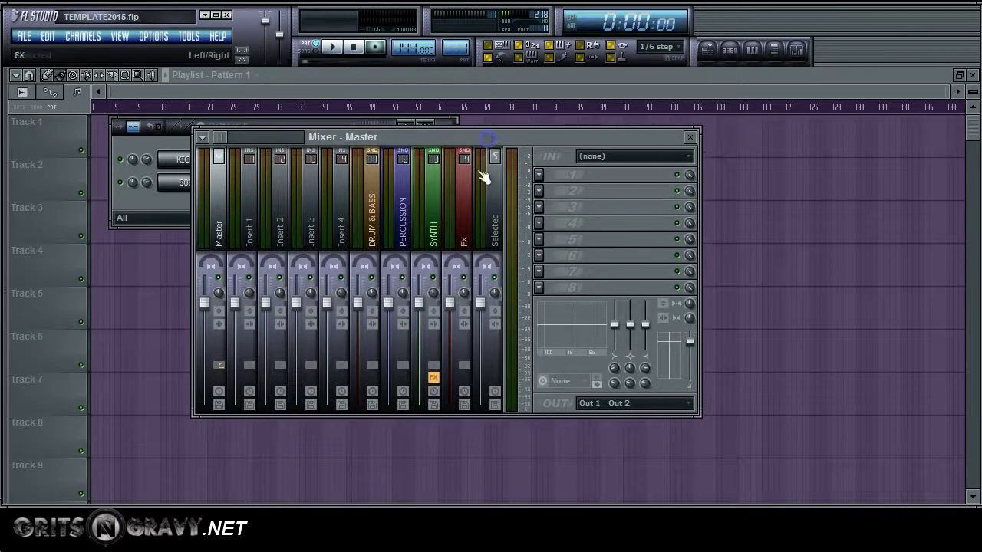
- Link the selected KICK and 808 channels to consecutive mixer tracks starting from Insert 1
left_click(252, 228)
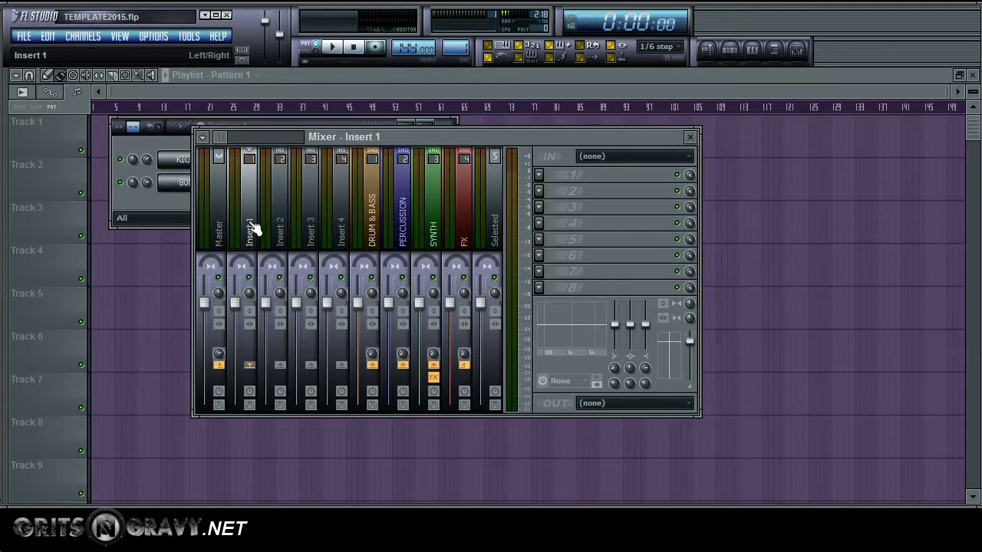
right_click(254, 229)
mouse_move(288, 202)
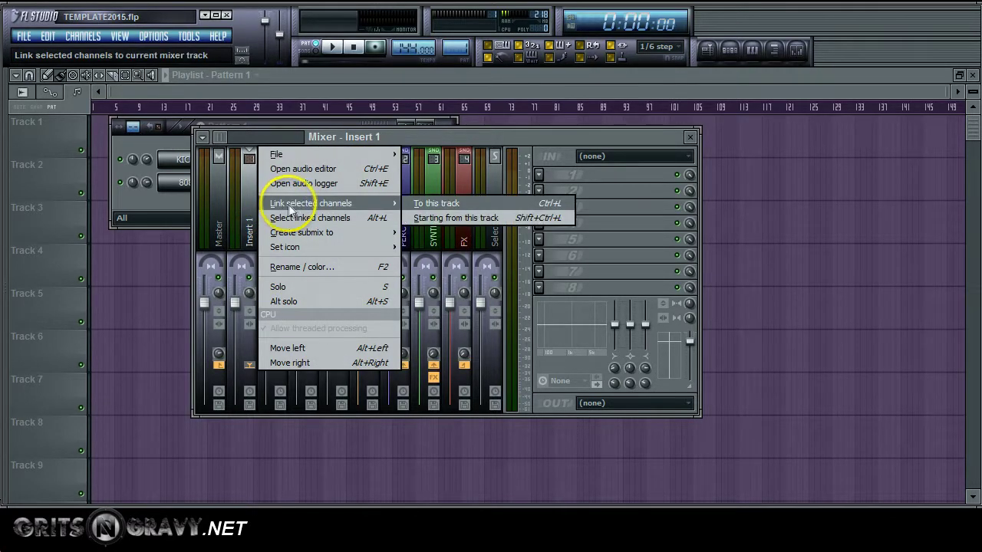
left_click(476, 218)
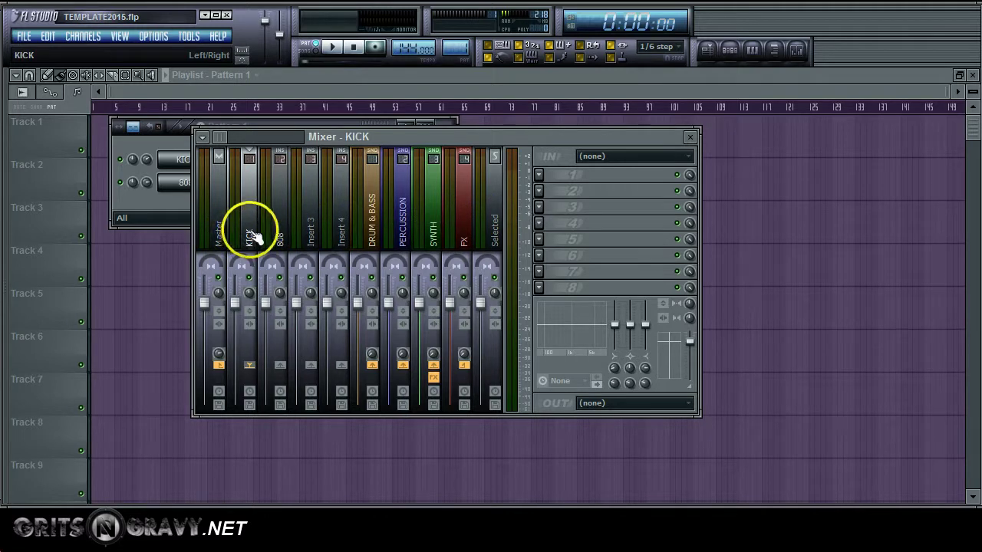
left_click(280, 231)
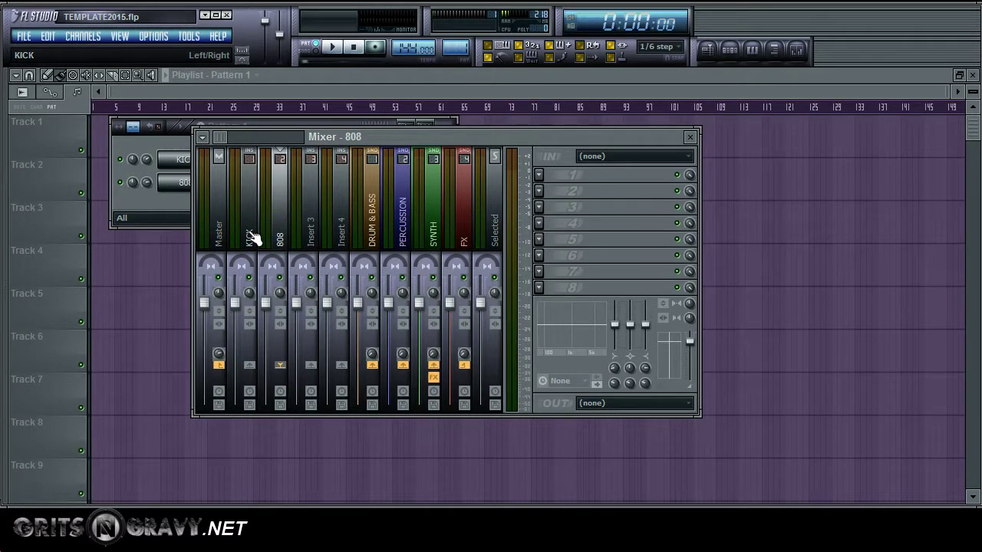
- Load Fruity Parametric EQ 2 into the first effect slot of the KICK mixer track and close its editor
left_click(253, 236)
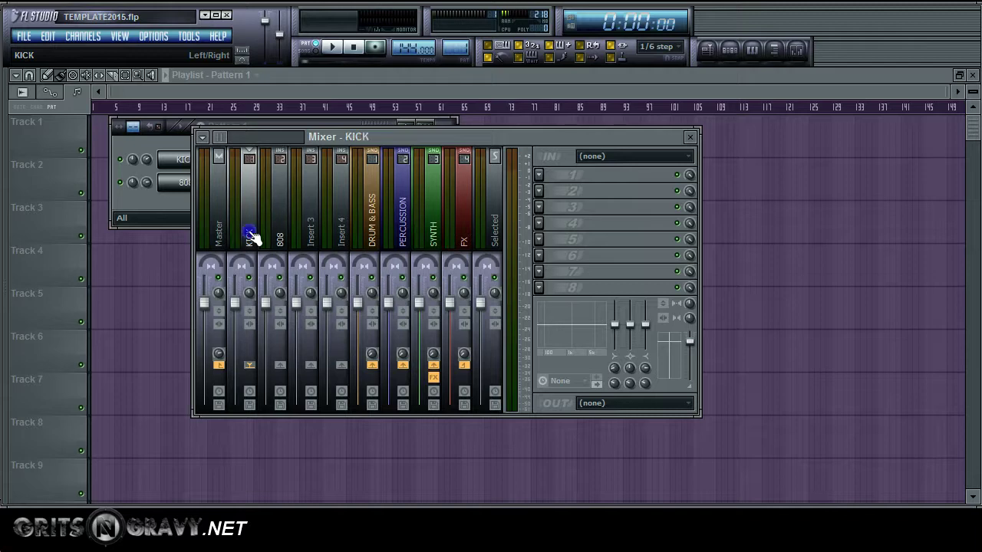
left_click(539, 178)
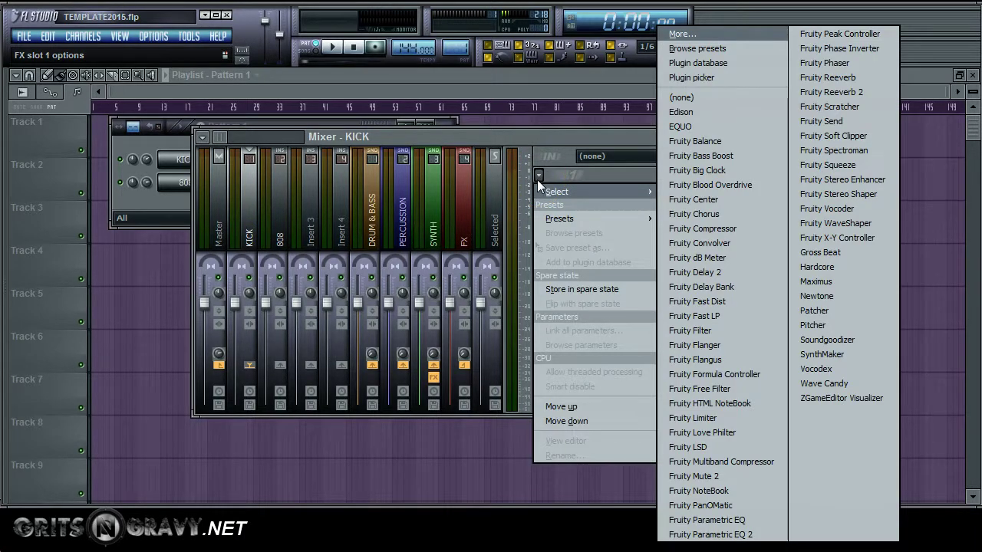
left_click(731, 535)
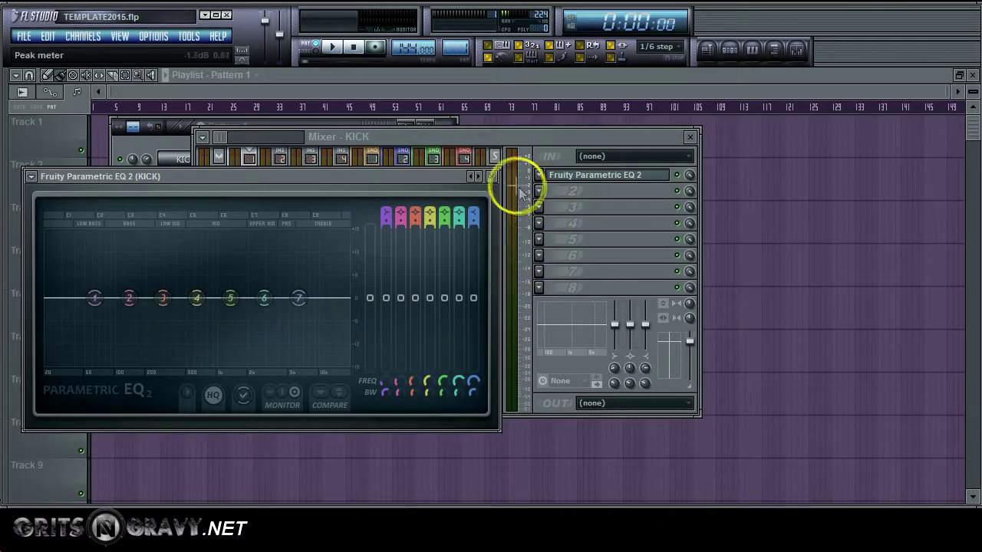
left_click(490, 176)
- Load Fruity Parametric EQ 2 into the first effect slot of the 808 mixer track and close the mixer
left_click(288, 218)
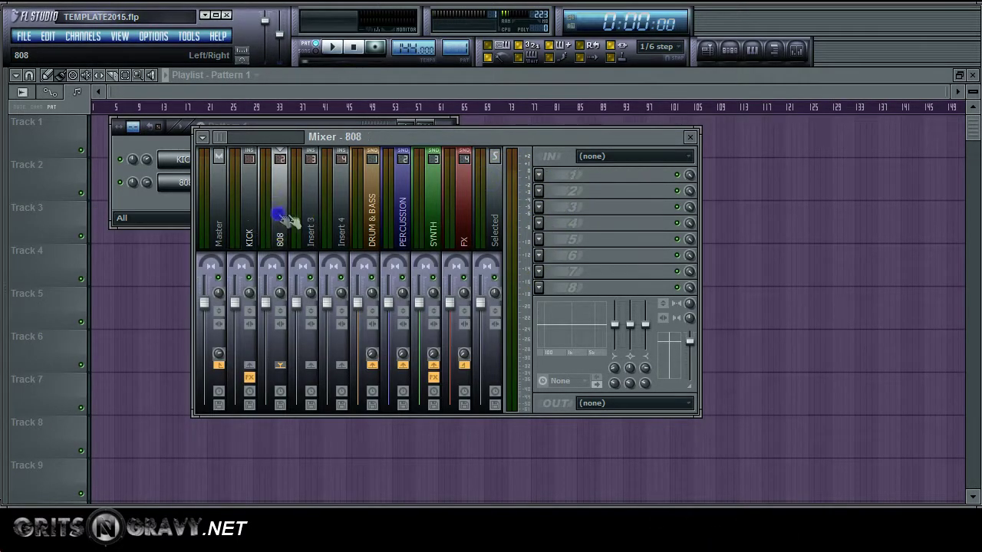
left_click(539, 176)
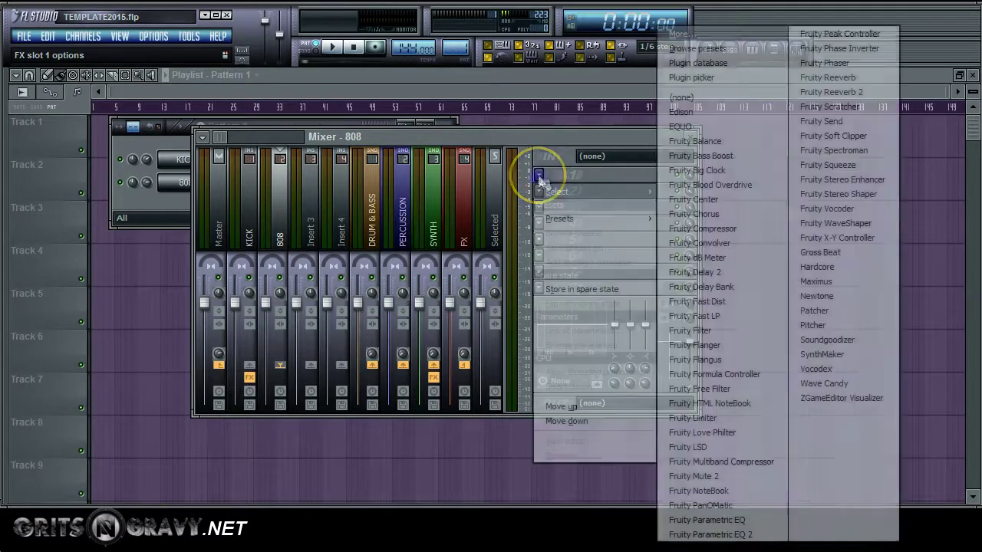
left_click(745, 537)
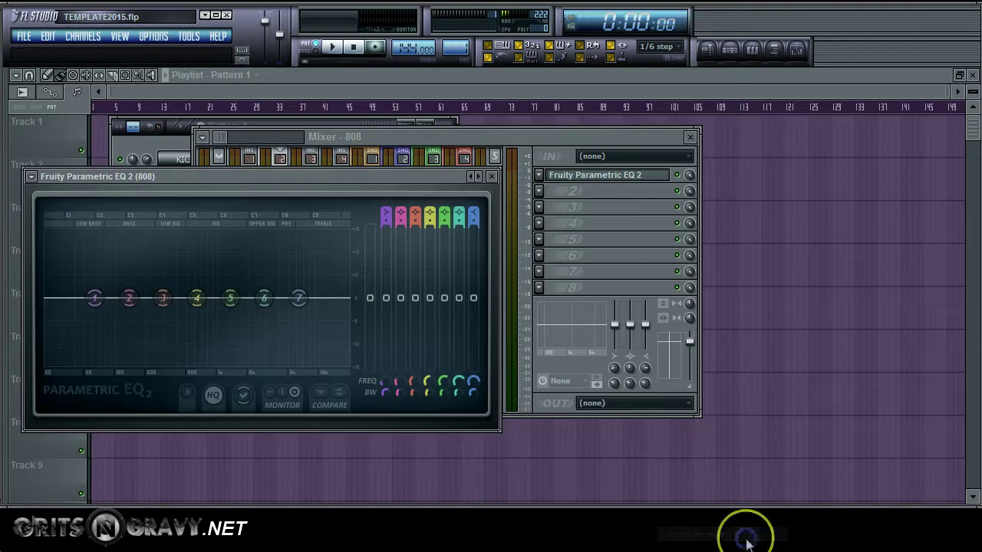
left_click(493, 176)
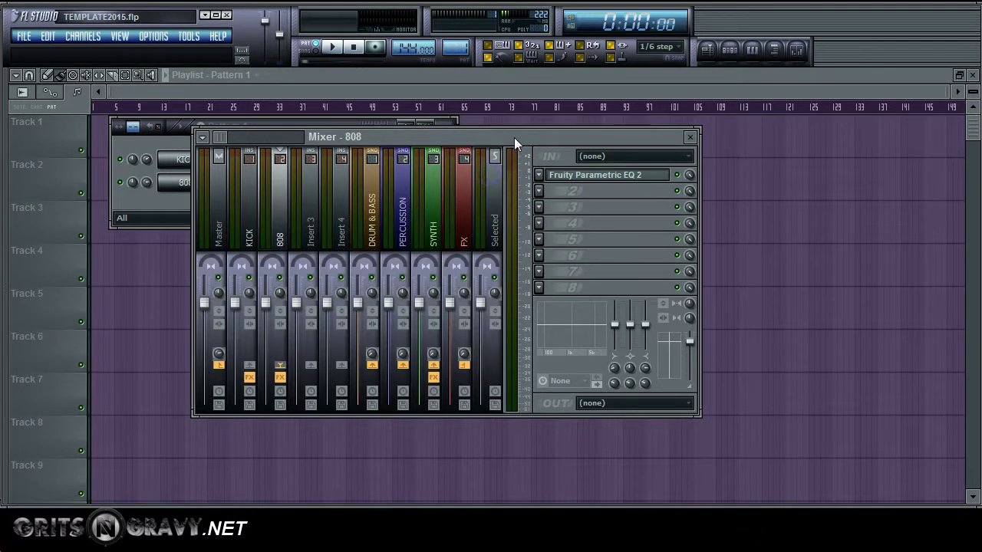
left_click_drag(517, 142, 613, 207)
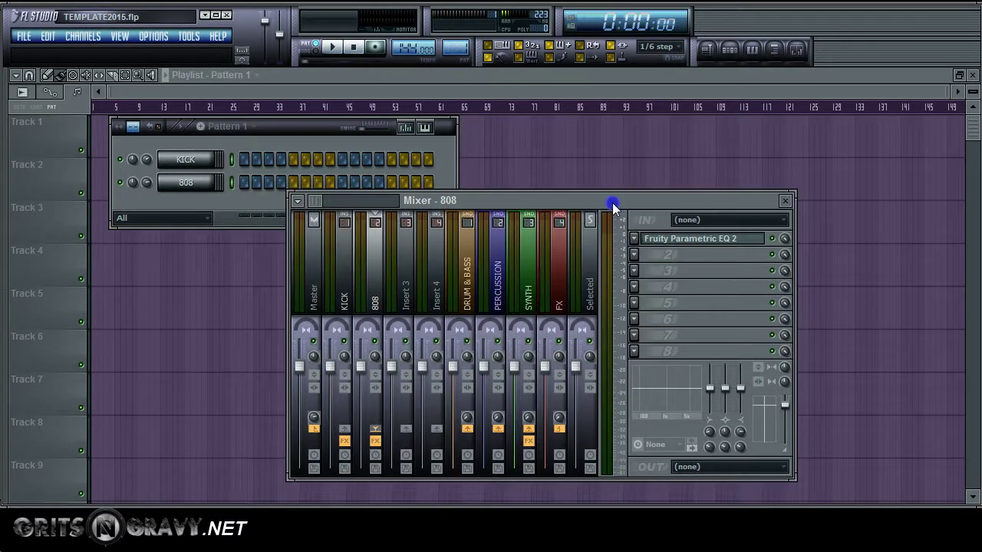
left_click(786, 201)
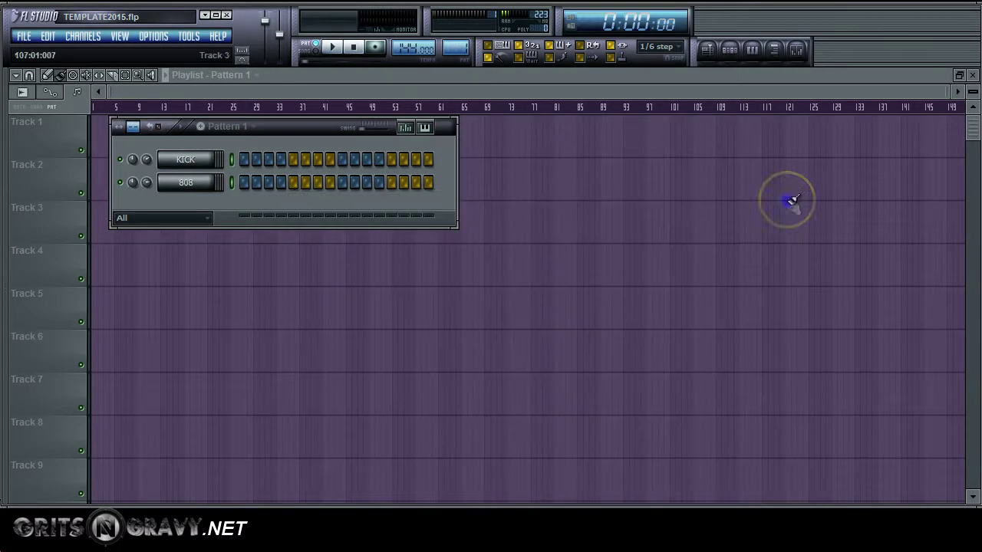
- Record a five-note kick pattern live at C5 on the KICK channel in Pattern 1 and play it back
left_click_drag(230, 126, 598, 164)
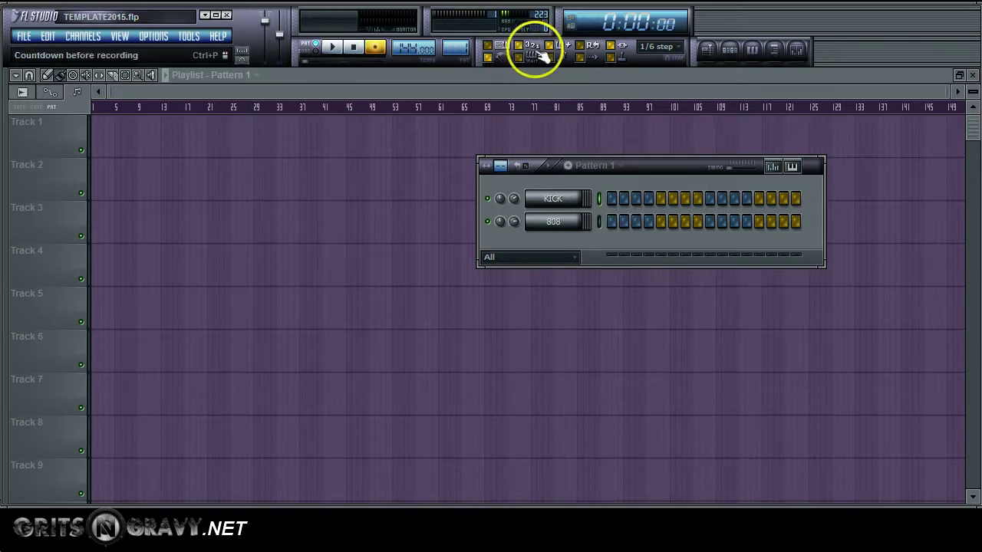
left_click(336, 50)
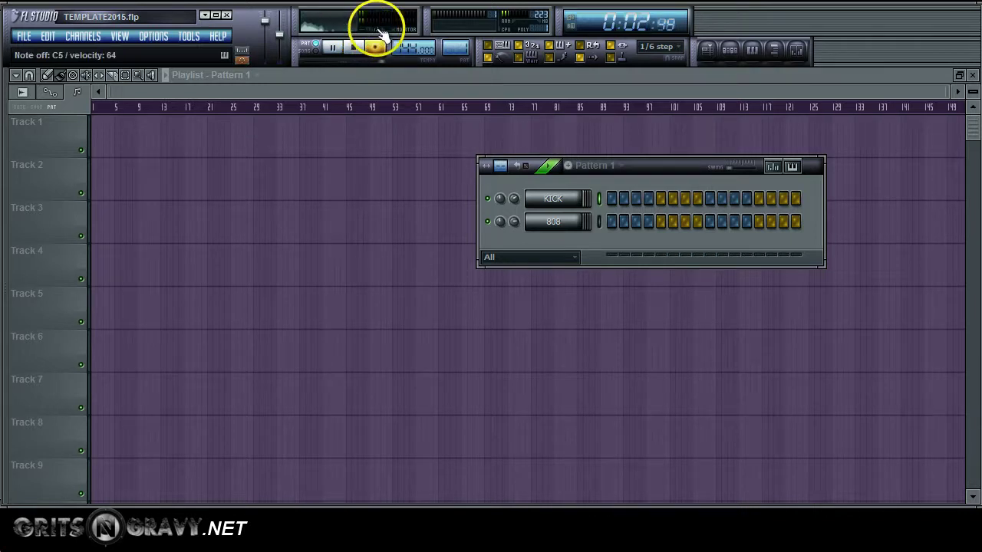
left_click(379, 52)
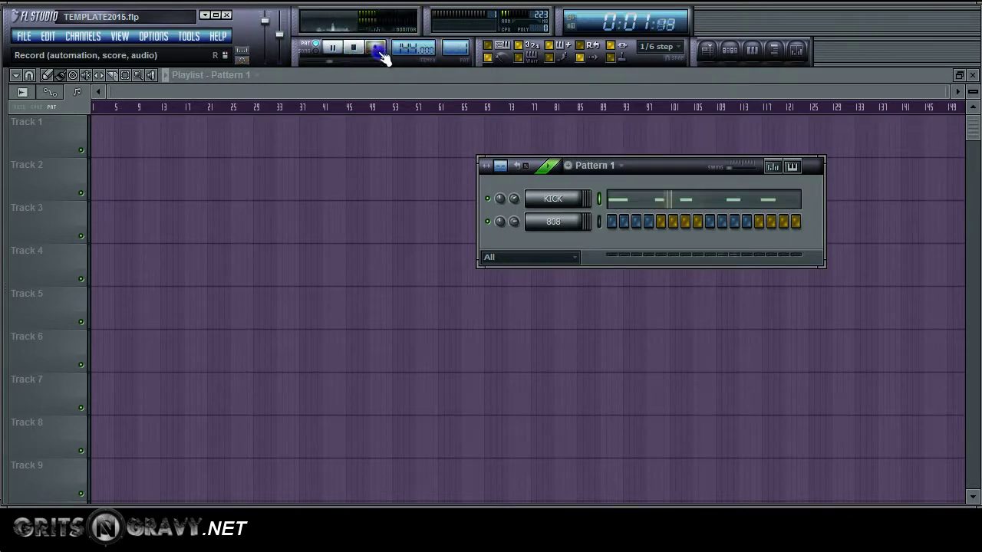
left_click(355, 49)
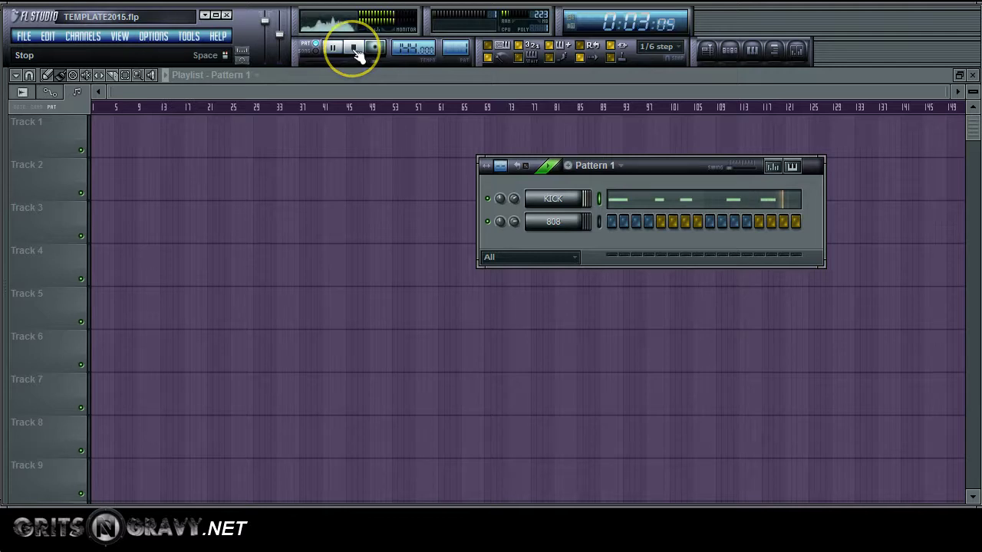
key("space")
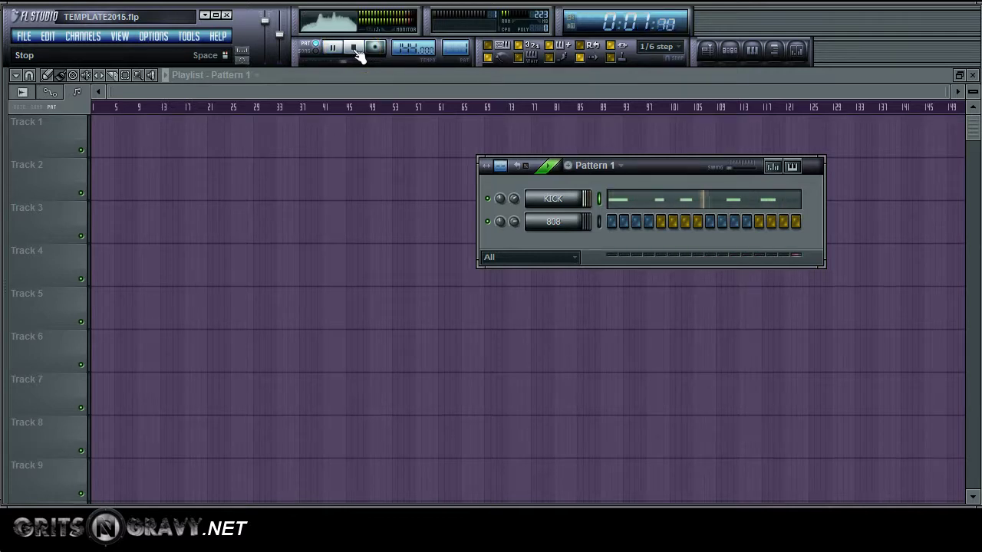
left_click(355, 47)
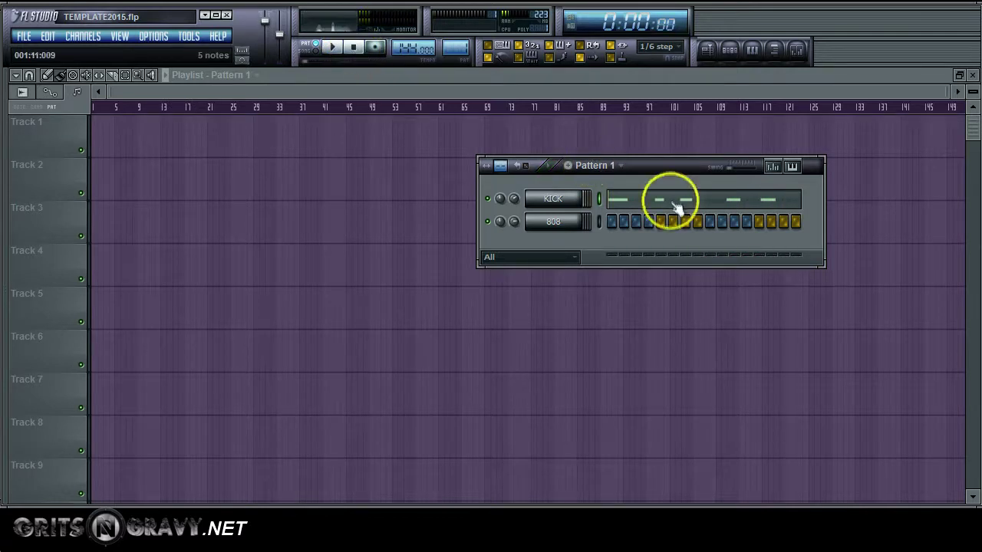
- Quantize the recorded KICK notes in the piano roll with the Quantize duration option
left_click(609, 197)
left_click(34, 78)
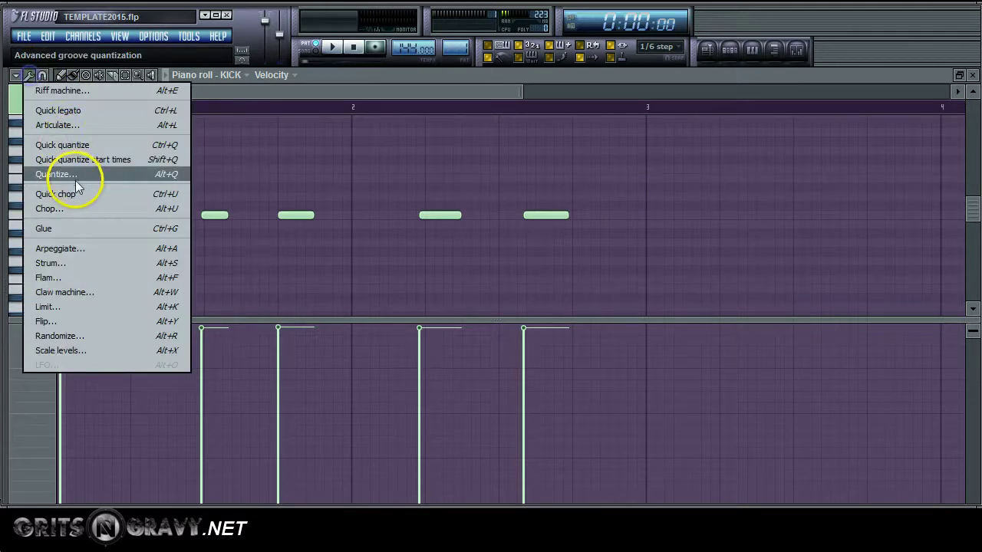
left_click(110, 172)
left_click(243, 229)
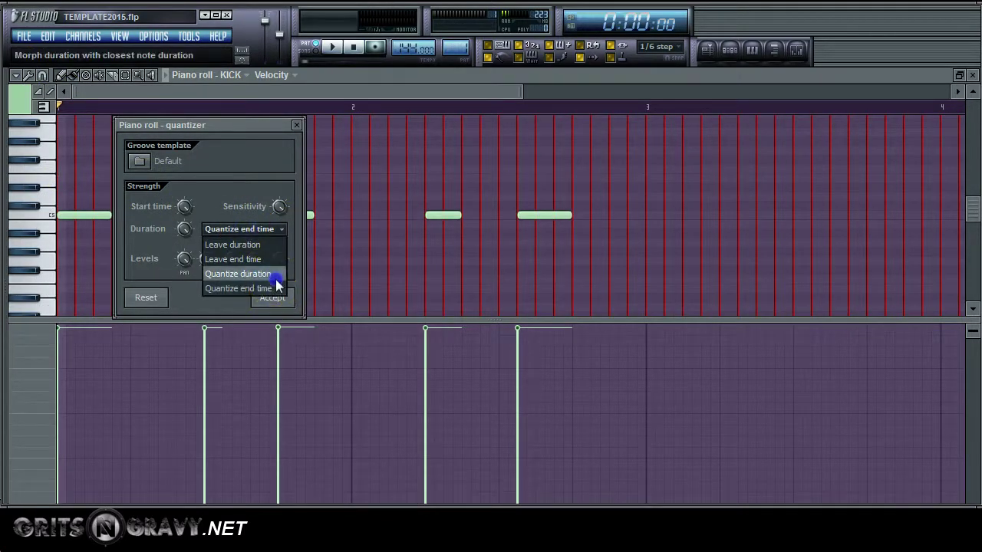
left_click(275, 275)
left_click(273, 298)
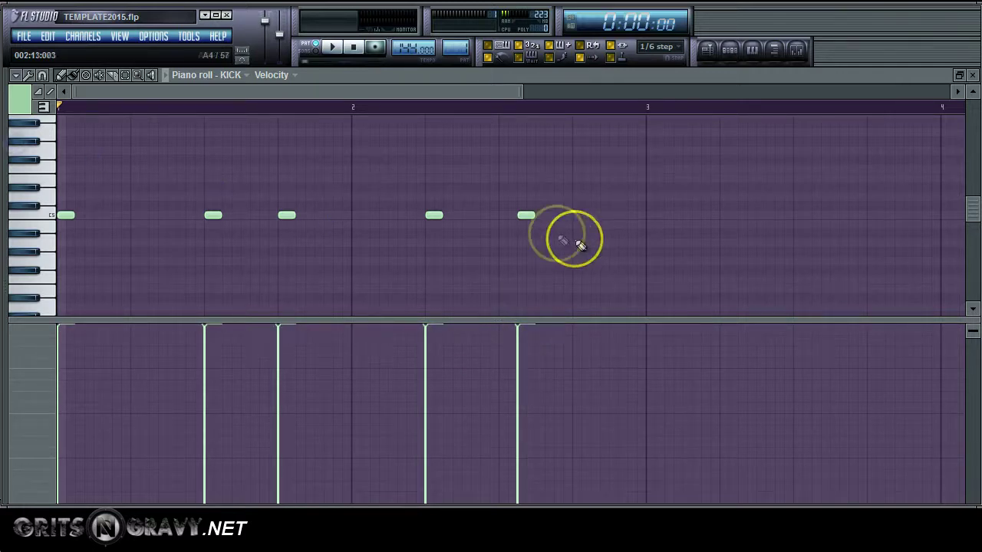
- Move the last KICK note one step later to 002:11:000 and play the pattern with the channel list shown
left_click_drag(526, 214, 544, 216)
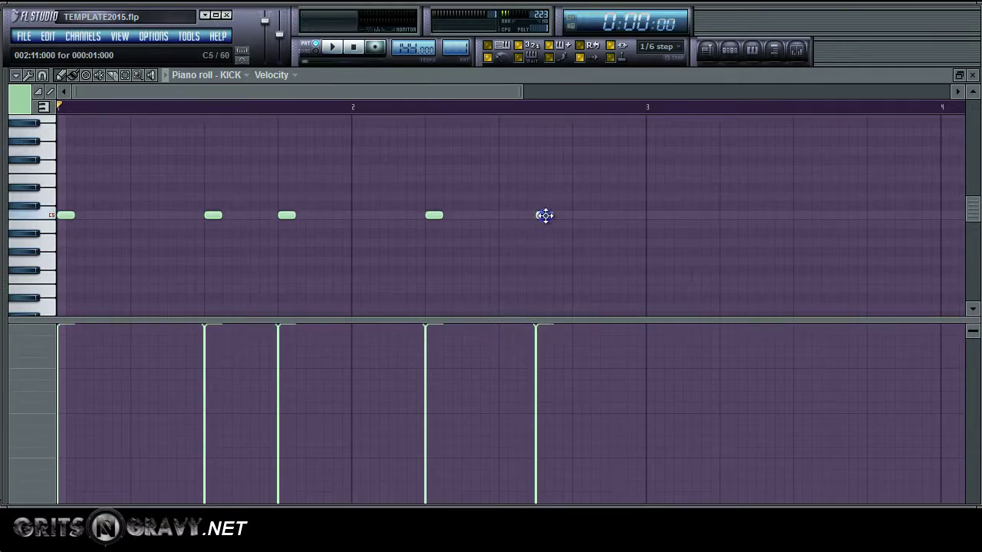
left_click(335, 48)
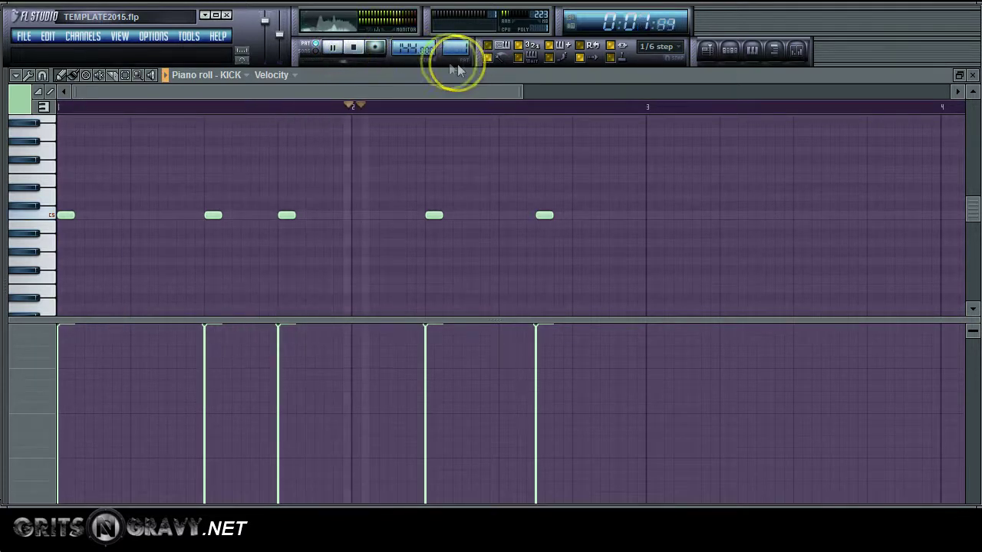
left_click(731, 50)
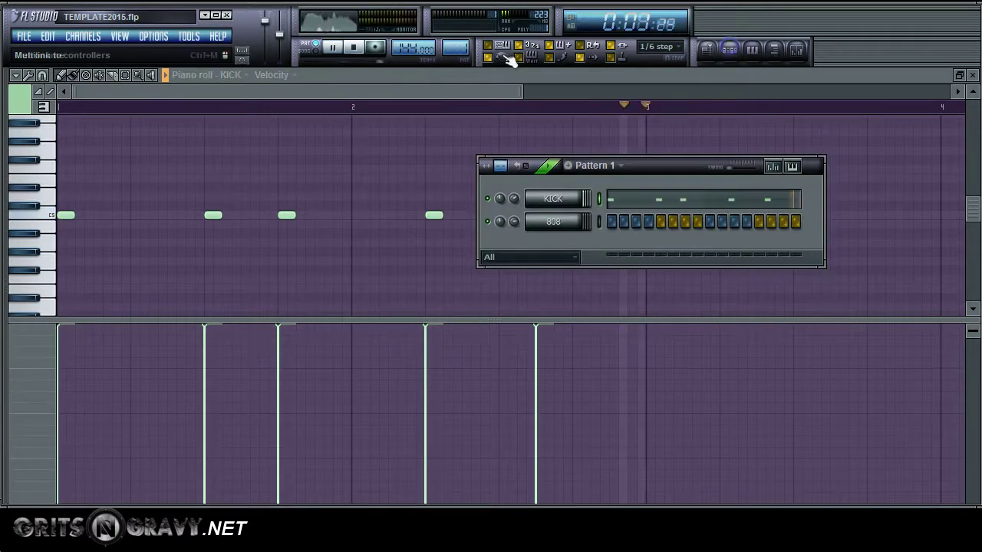
- Stop playback and bring up the volume envelope in the 808 channel's instrument settings
left_click(356, 51)
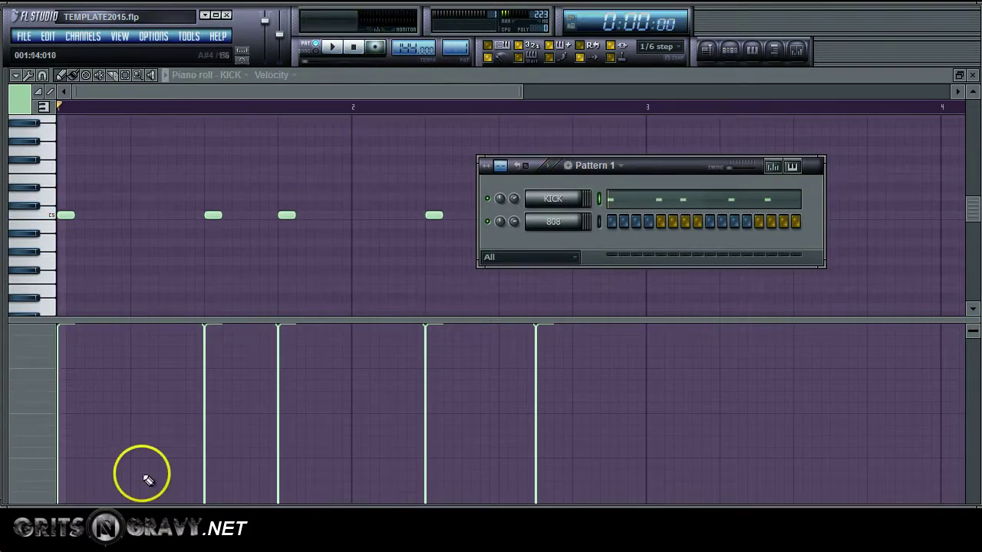
left_click(552, 222)
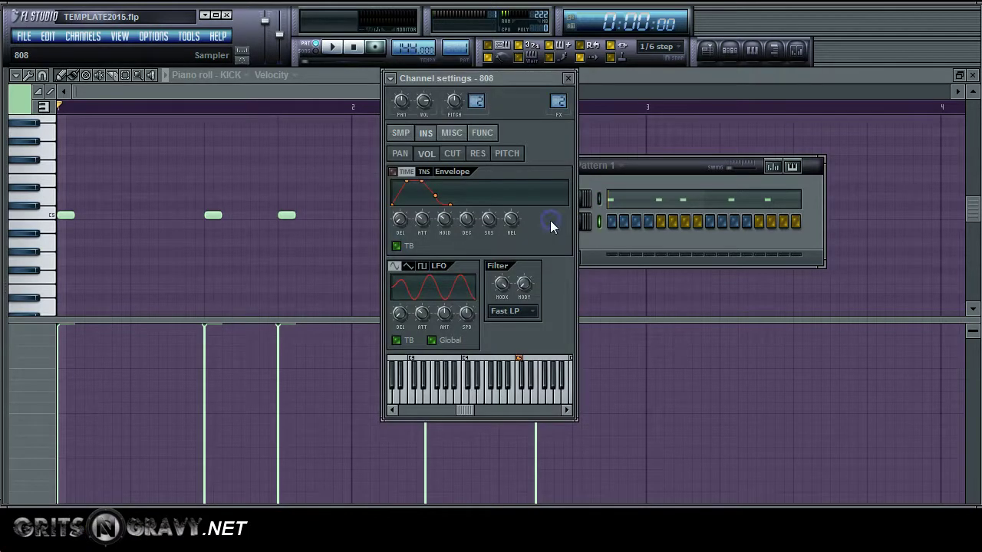
left_click(426, 137)
left_click(407, 155)
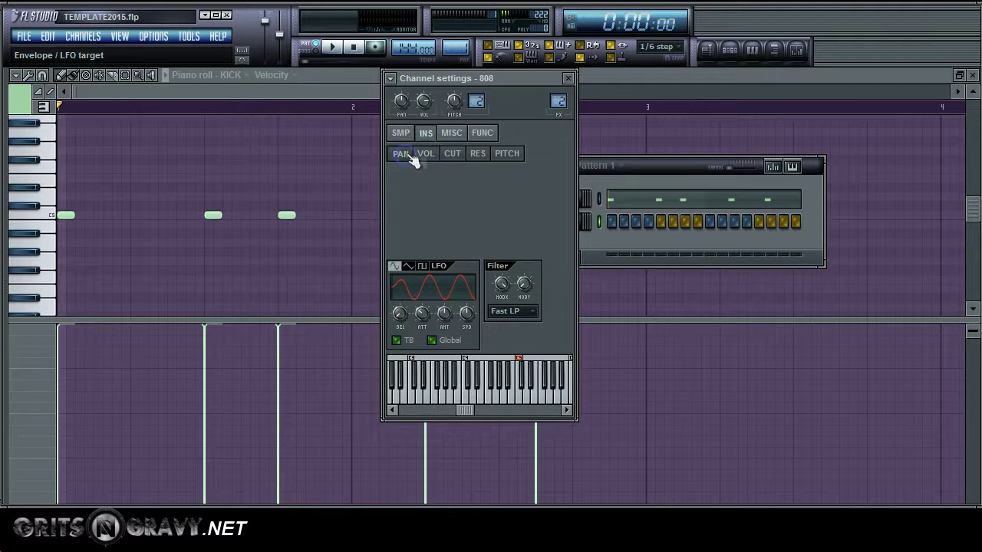
left_click(427, 155)
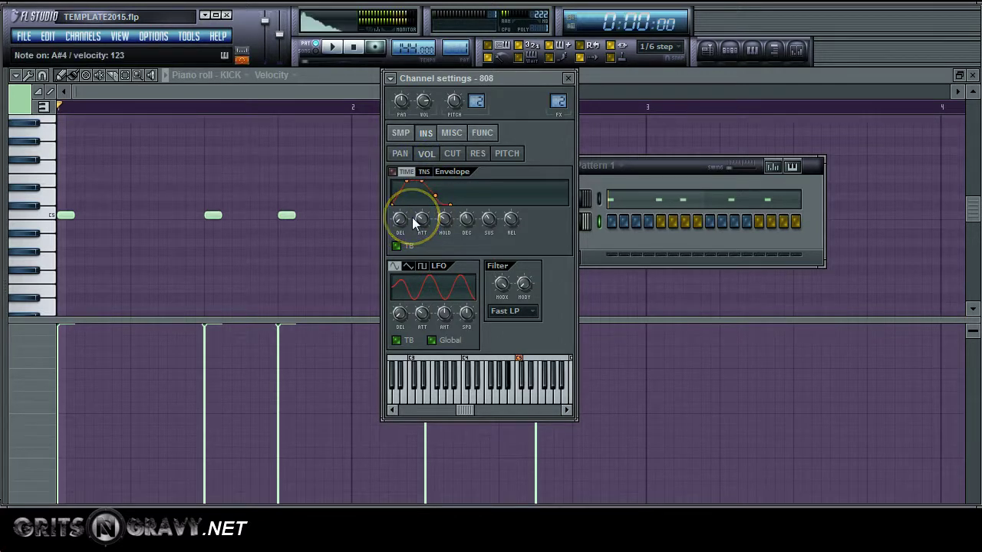
- Enable the 808 volume envelope with the attack at minimum, and adjust the release while auditioning notes
left_click_drag(415, 222, 424, 244)
left_click(445, 219)
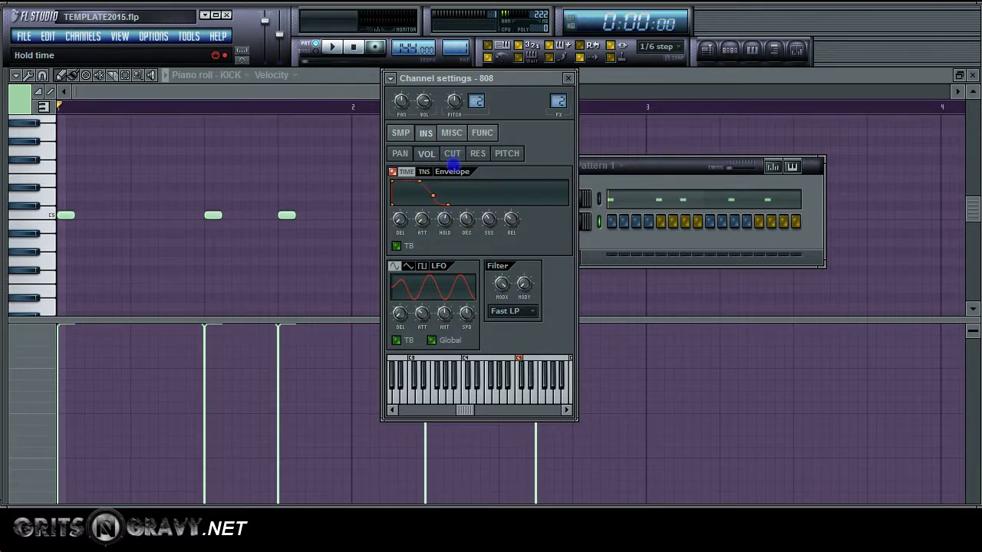
left_click(511, 220)
key("j")
key("j")
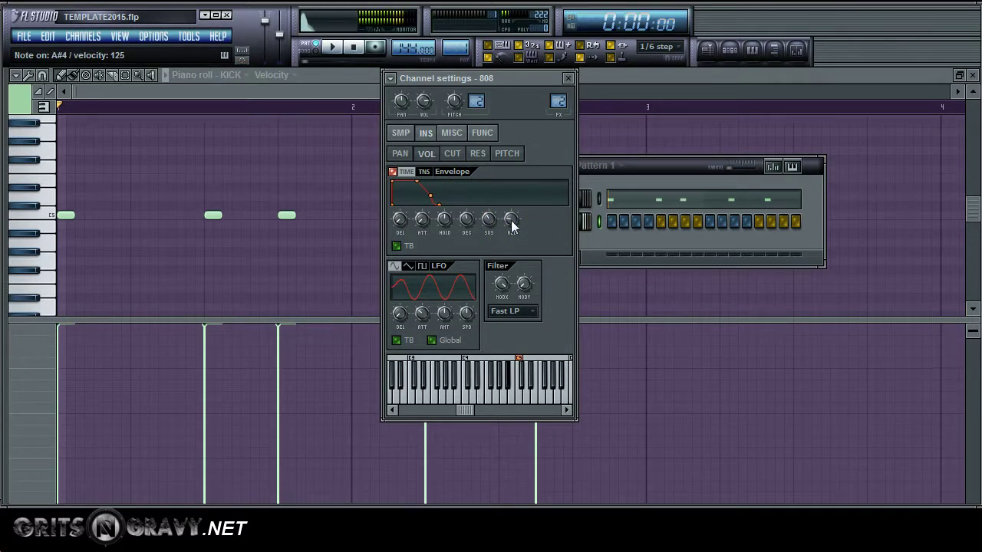
key("q")
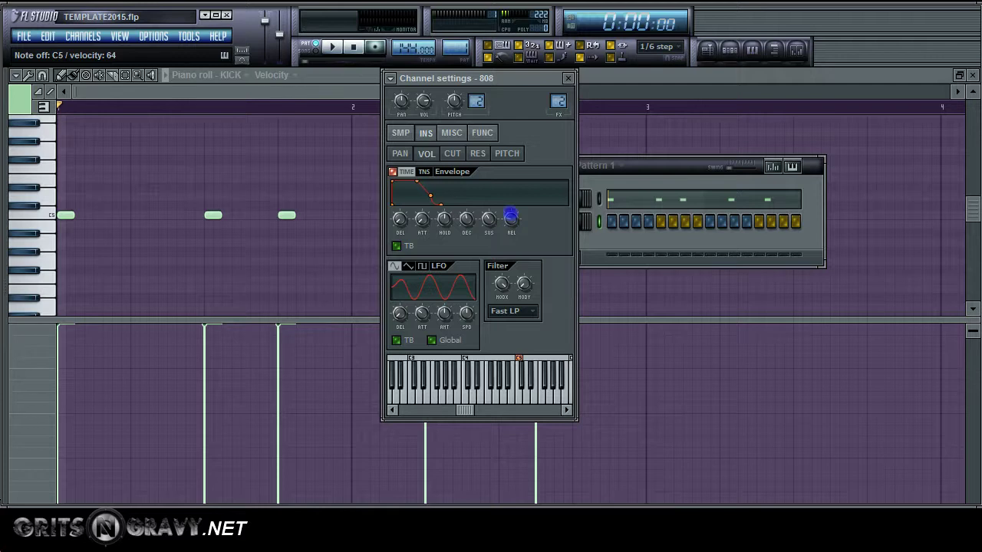
key("j")
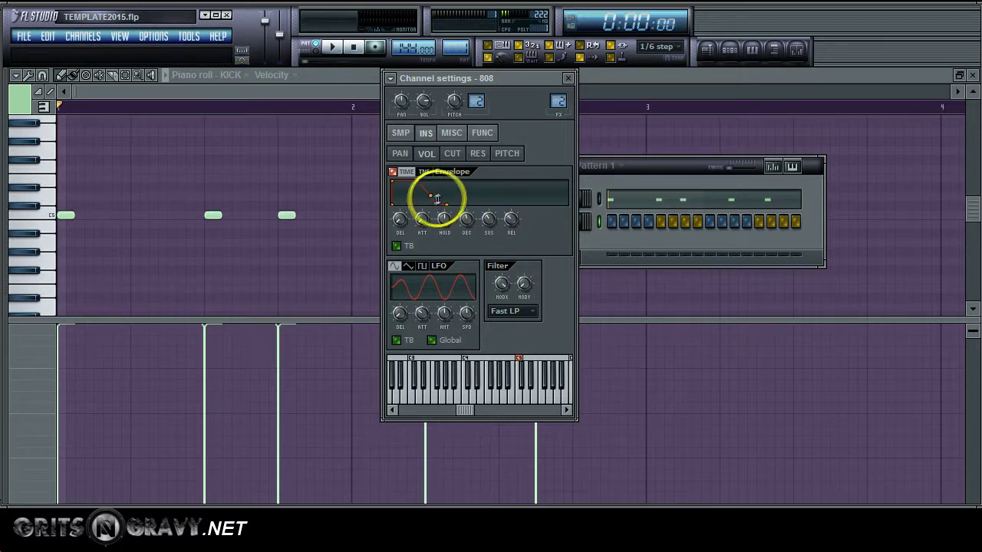
- Raise the 808 volume envelope's attack slightly, fine-tune its delay, and close the channel settings
left_click(420, 220)
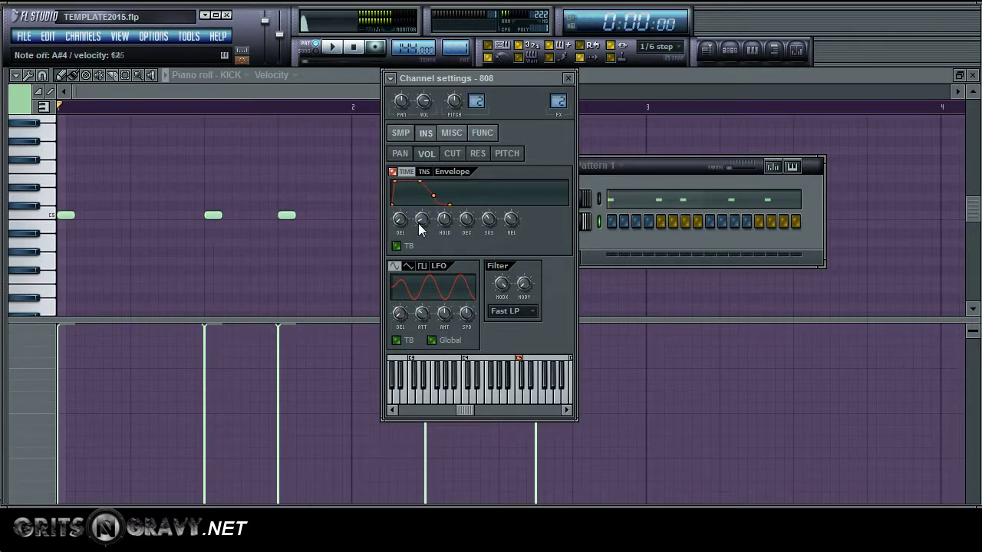
left_click_drag(419, 223, 437, 260)
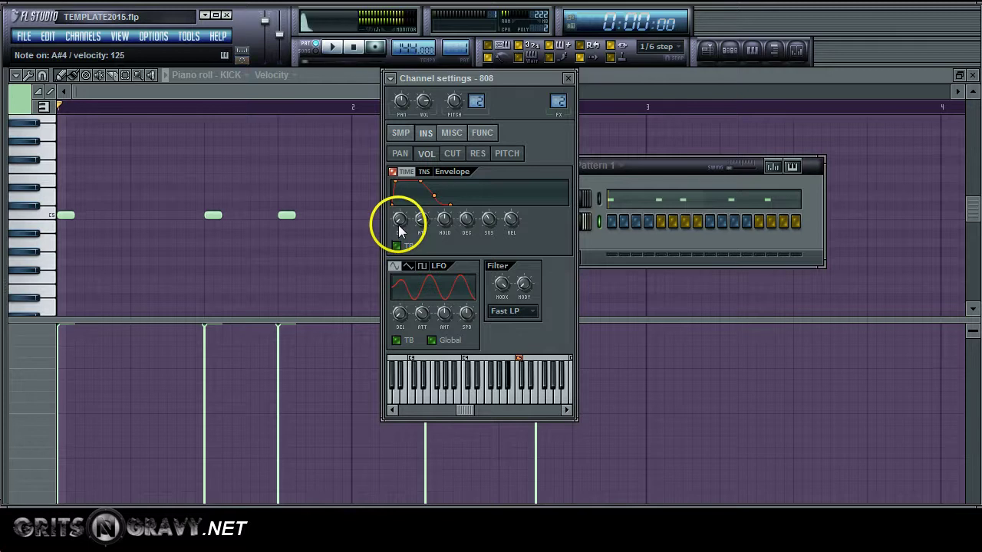
left_click_drag(399, 223, 399, 225)
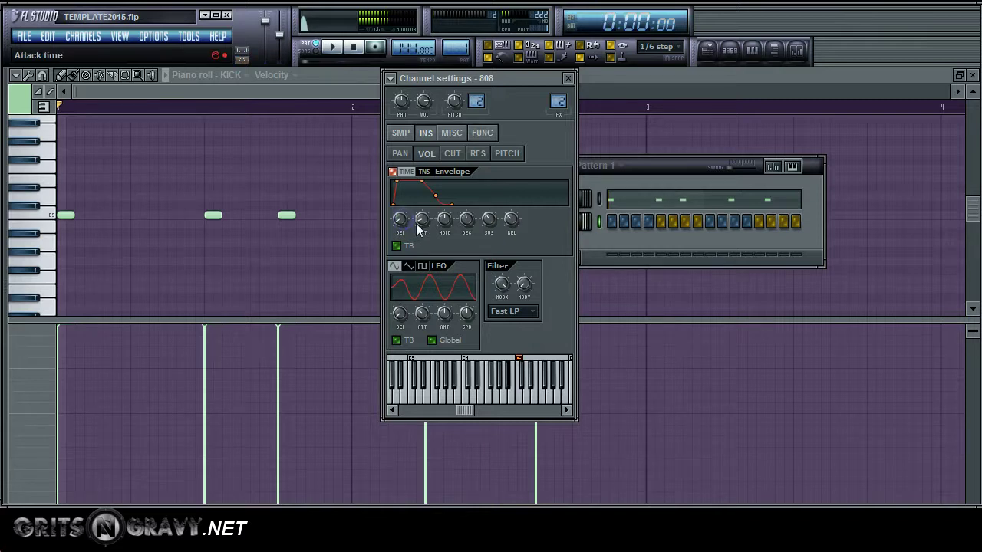
left_click(548, 75)
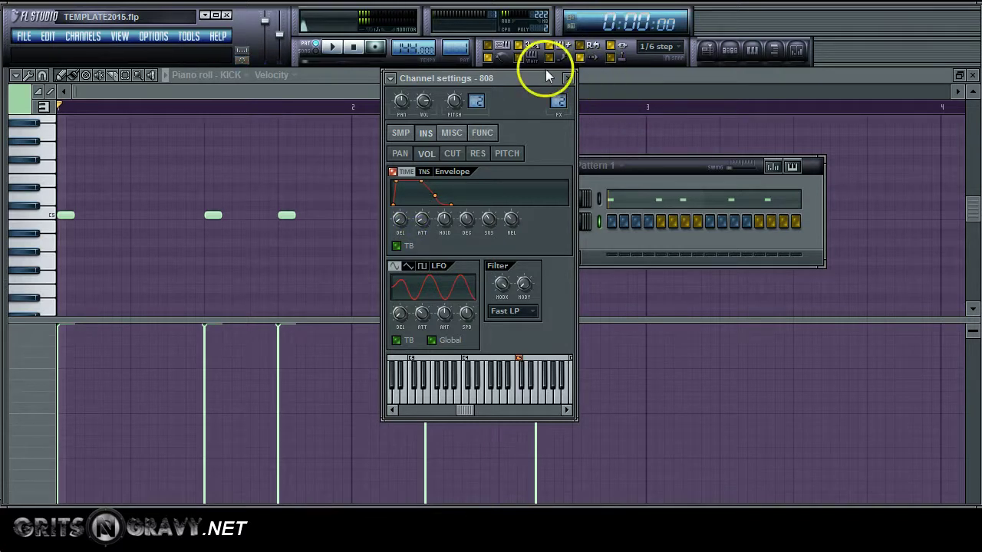
left_click(569, 78)
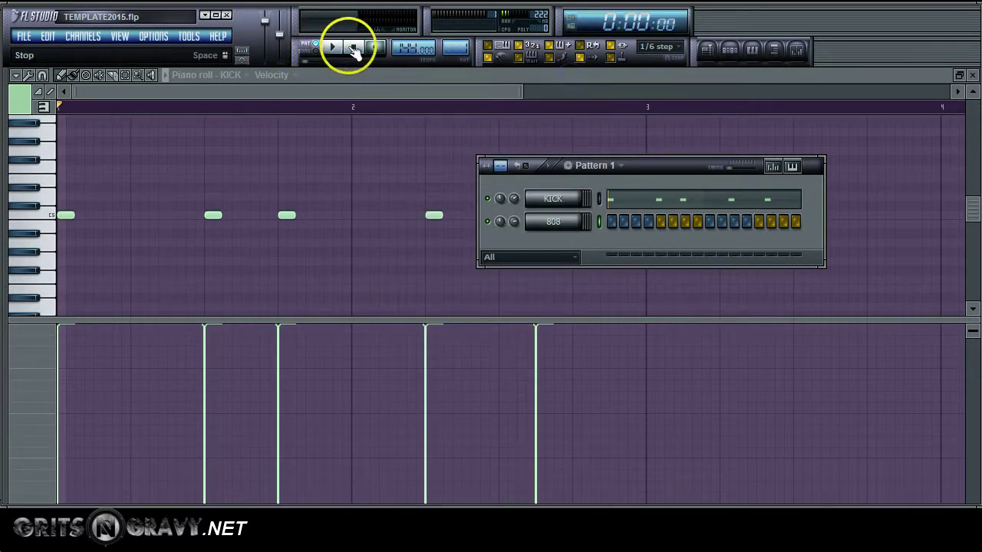
- Record a five-note 808 line (A#4, A#4, A#4, F5, C5) under the kick pattern and play it back
left_click(230, 74)
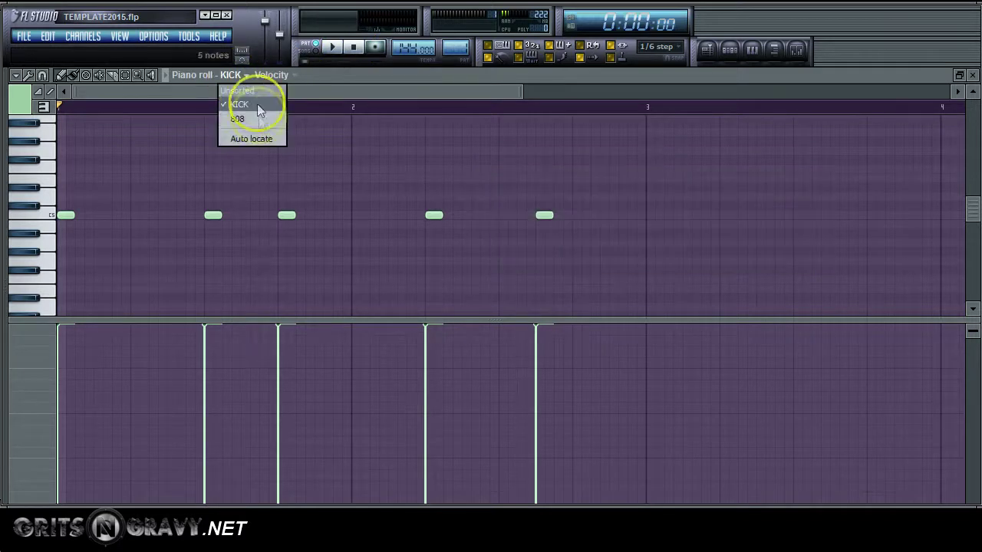
left_click(259, 123)
left_click(728, 48)
left_click(332, 47)
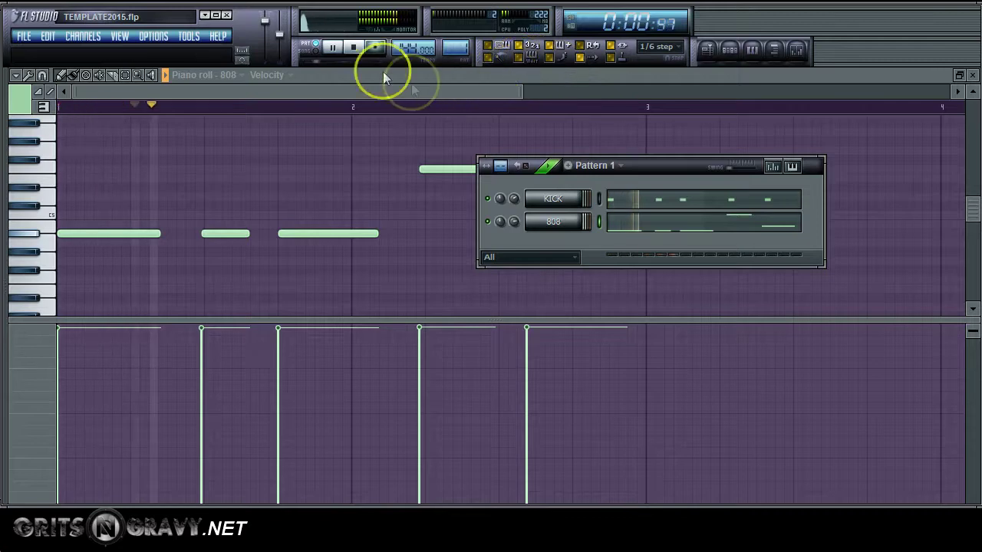
left_click(355, 49)
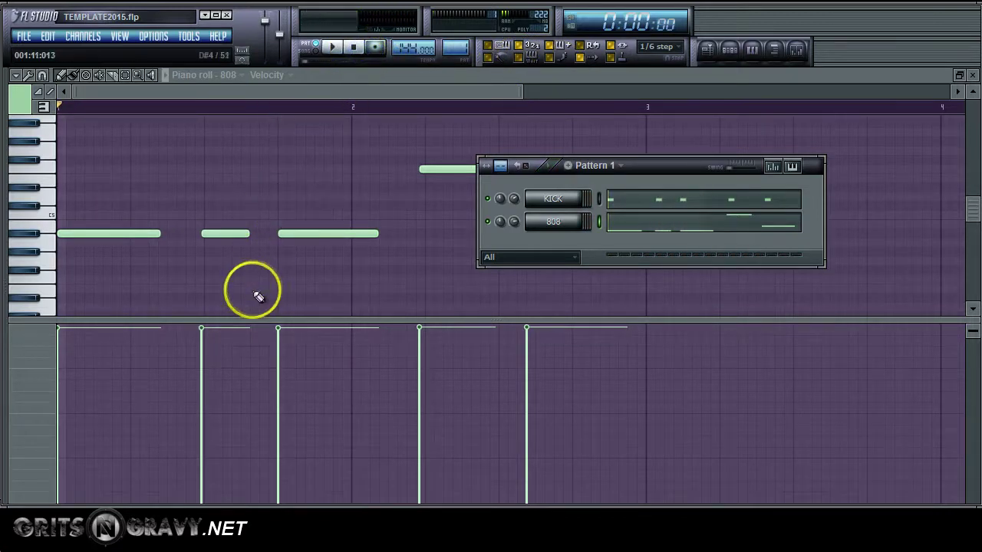
- Quantize the recorded 808 notes in the piano roll with the Quantize end time option
left_click(27, 75)
left_click(73, 174)
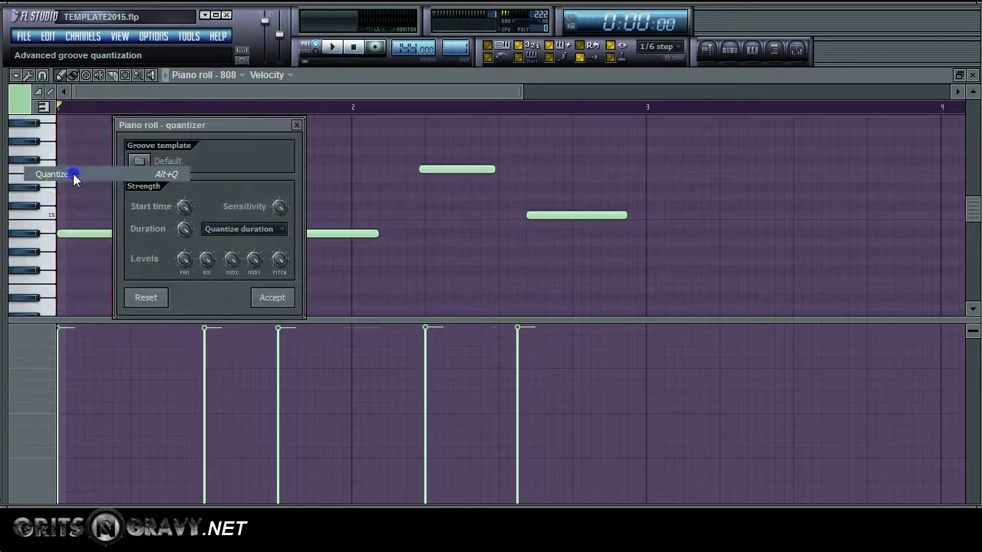
left_click(219, 229)
left_click(271, 289)
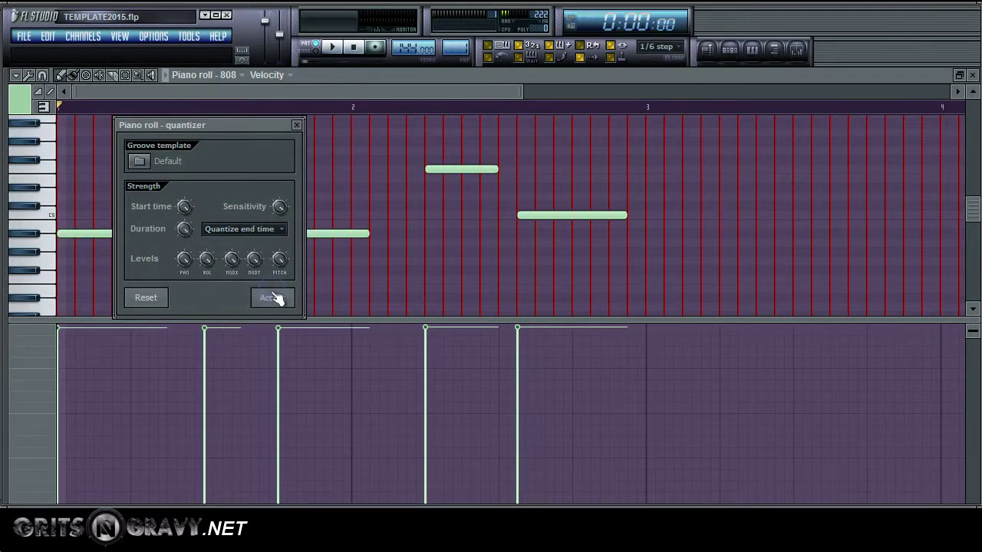
left_click(264, 297)
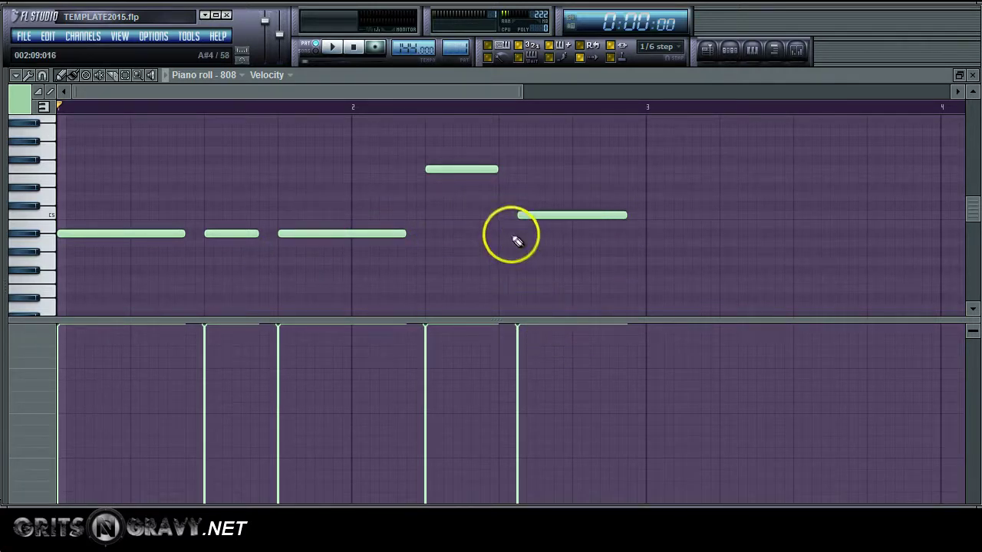
- While the pattern plays, move the last 808 note one step later to match the last kick and shorten its end by one step
left_click(336, 48)
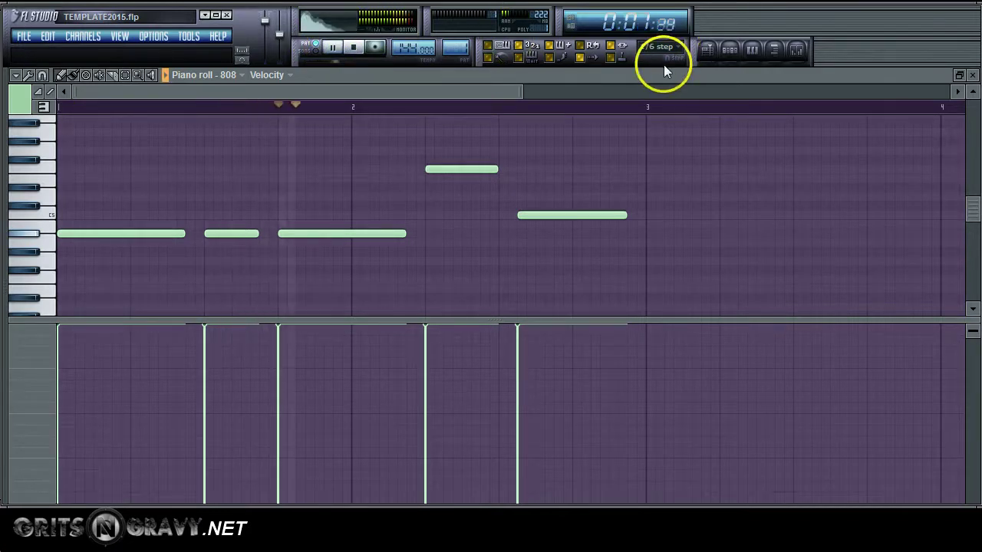
left_click(725, 52)
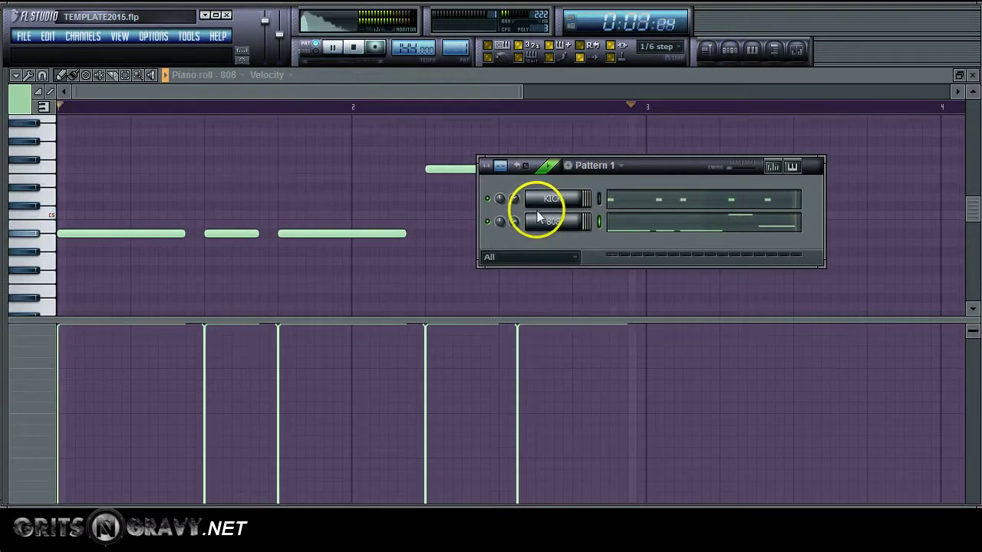
left_click(470, 91)
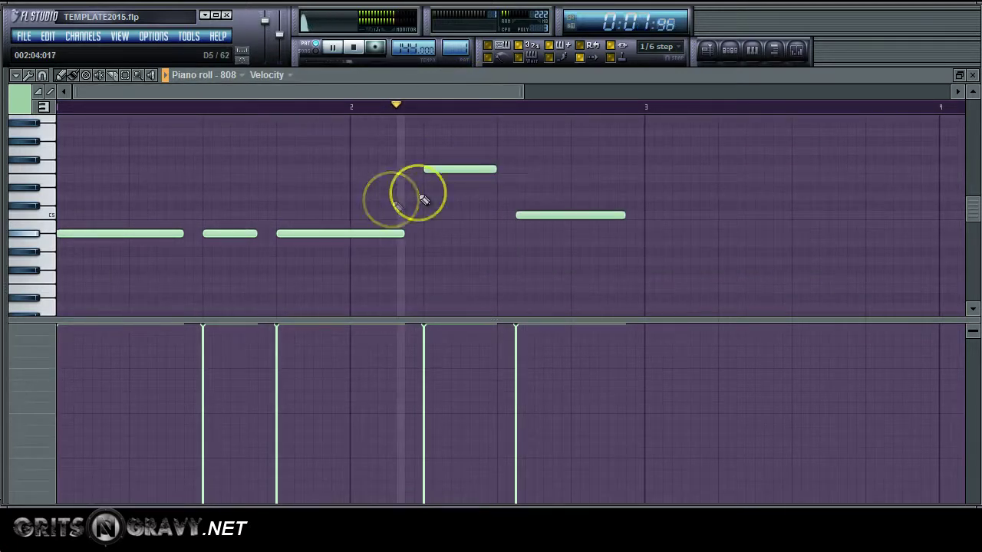
left_click_drag(536, 211, 557, 208)
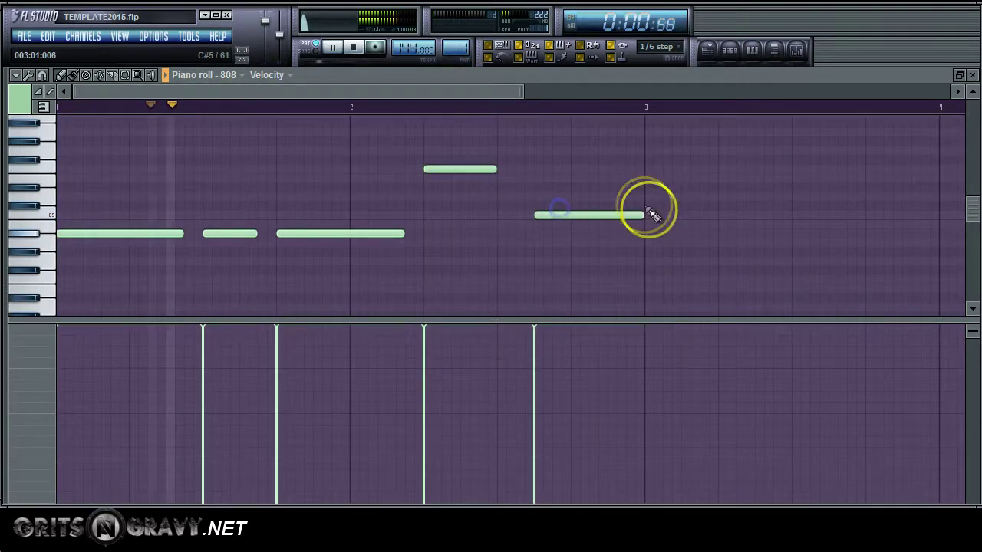
left_click_drag(649, 210, 625, 224)
left_click(738, 52)
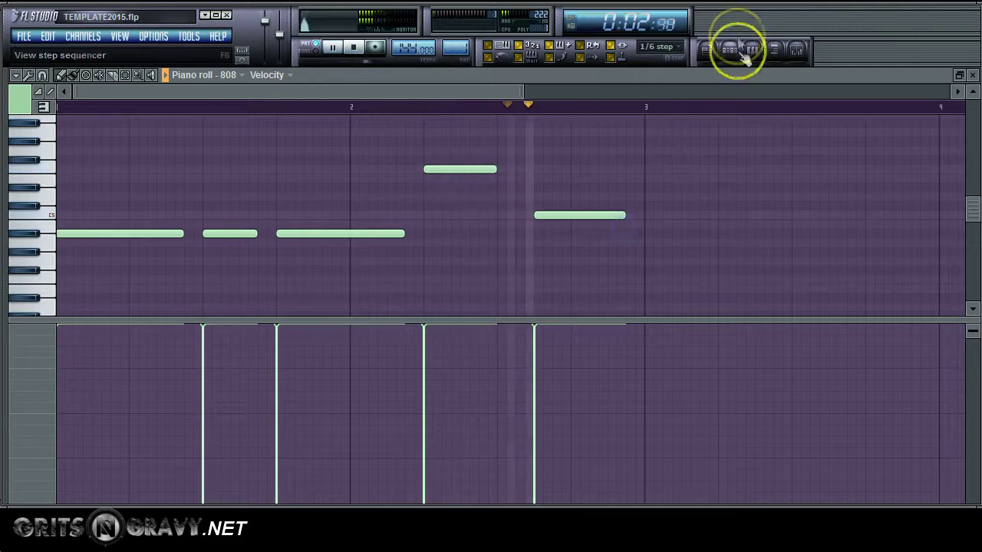
- Reopen the 808 channel settings, fine-tune the volume envelope's attack and delay during playback, and close them
left_click(563, 221)
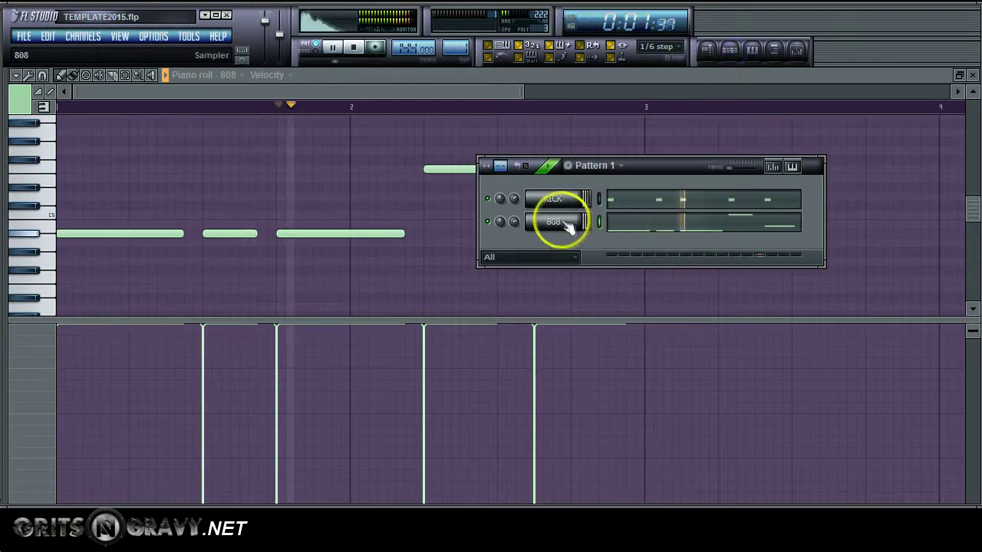
left_click(422, 237)
left_click_drag(418, 223, 426, 206)
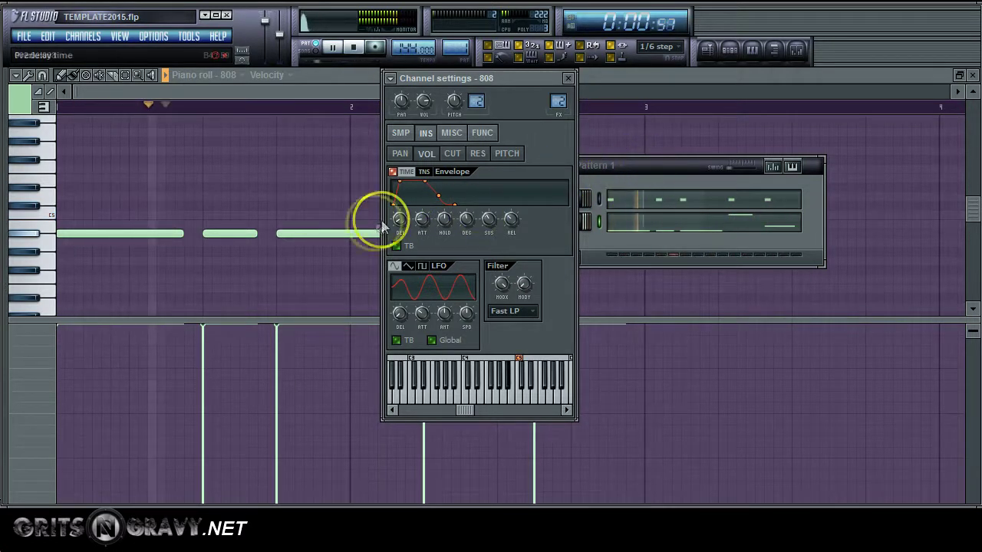
mouse_move(397, 220)
left_mouse_down()
mouse_move(401, 191)
mouse_move(401, 217)
mouse_move(417, 221)
mouse_move(423, 198)
mouse_move(430, 219)
left_mouse_up()
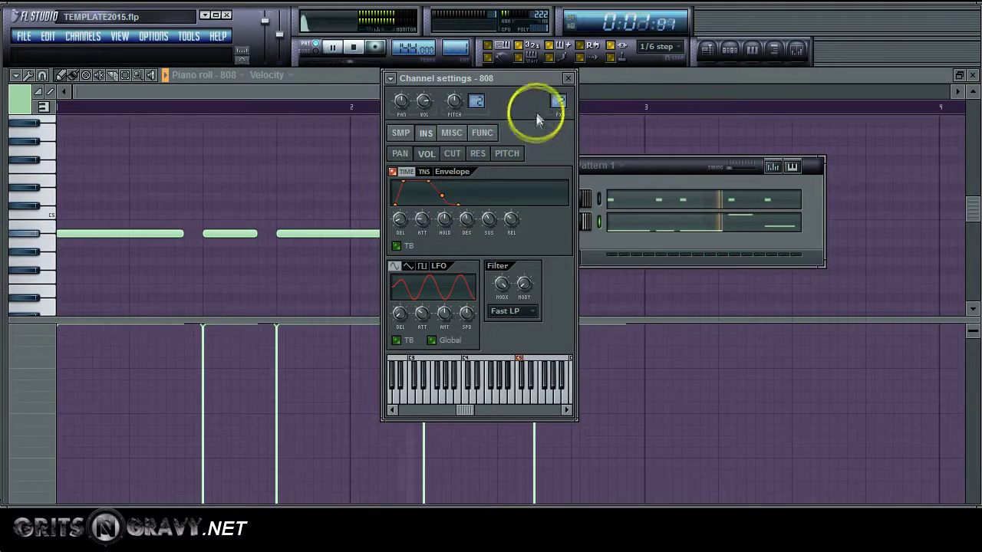
left_click(568, 78)
- Adjust the 808 channel's volume against the KICK in the channel list and stop playback
mouse_move(517, 222)
left_mouse_down()
mouse_move(519, 205)
mouse_move(523, 239)
mouse_move(528, 224)
left_mouse_up()
left_click(519, 201)
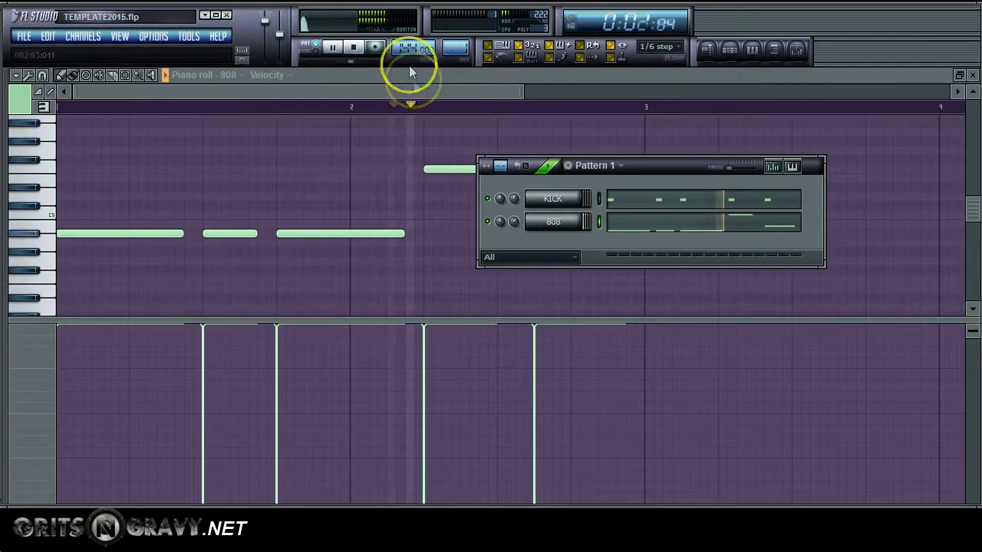
left_click(353, 47)
- Open the mixer and show the Fruity Parametric EQ 2 on the KICK track
left_click(809, 53)
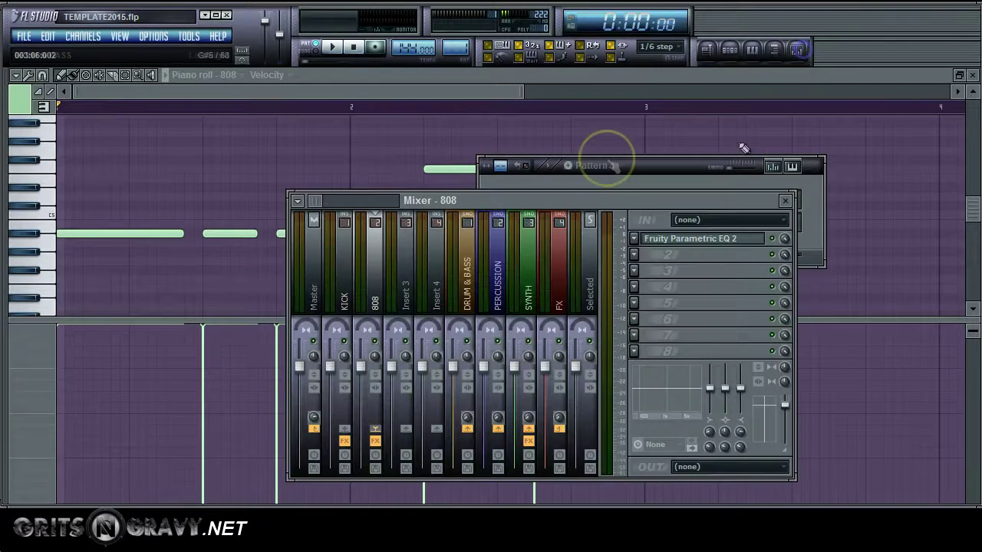
left_click(347, 296)
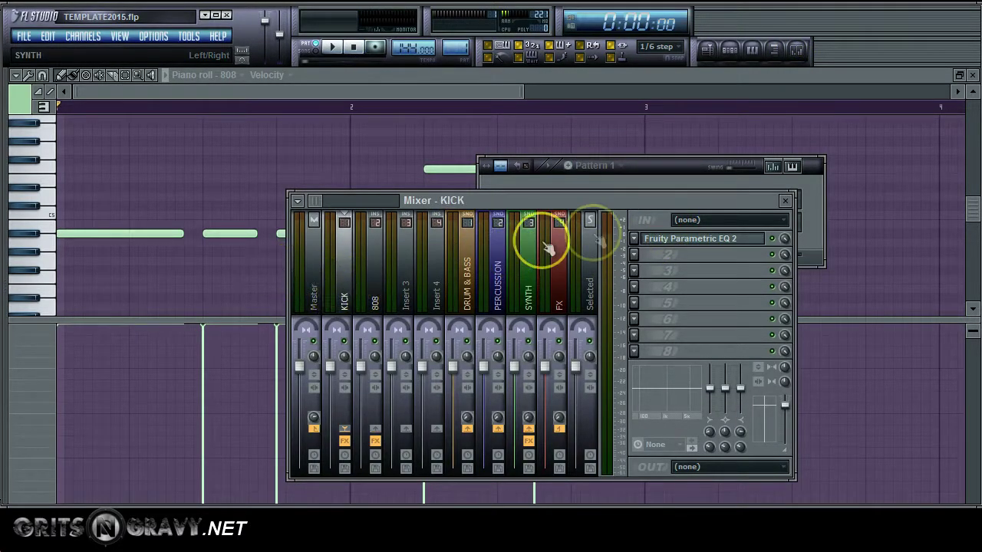
left_click(680, 239)
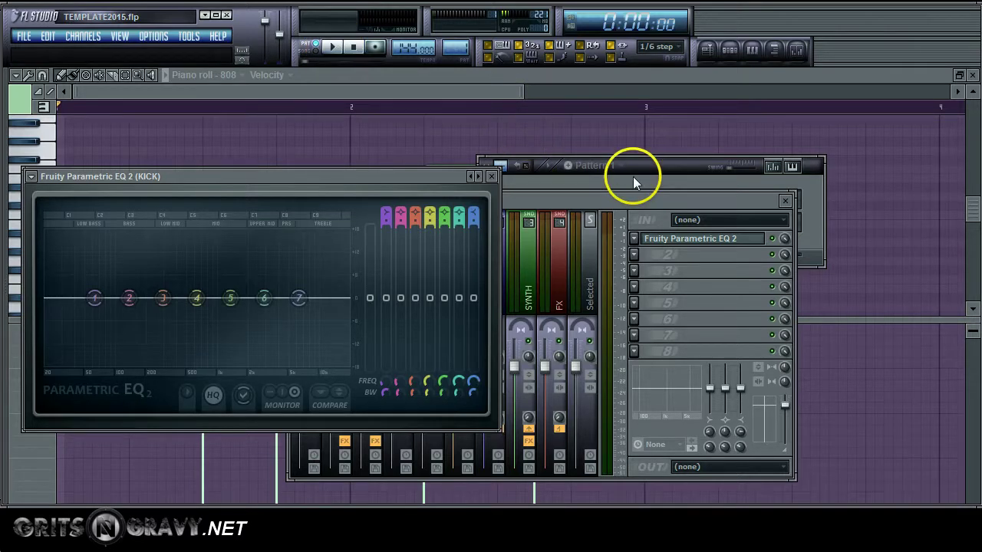
- Move the mixer clear of the KICK equalizer window and play the pattern to view the kick's frequencies
left_click(593, 205)
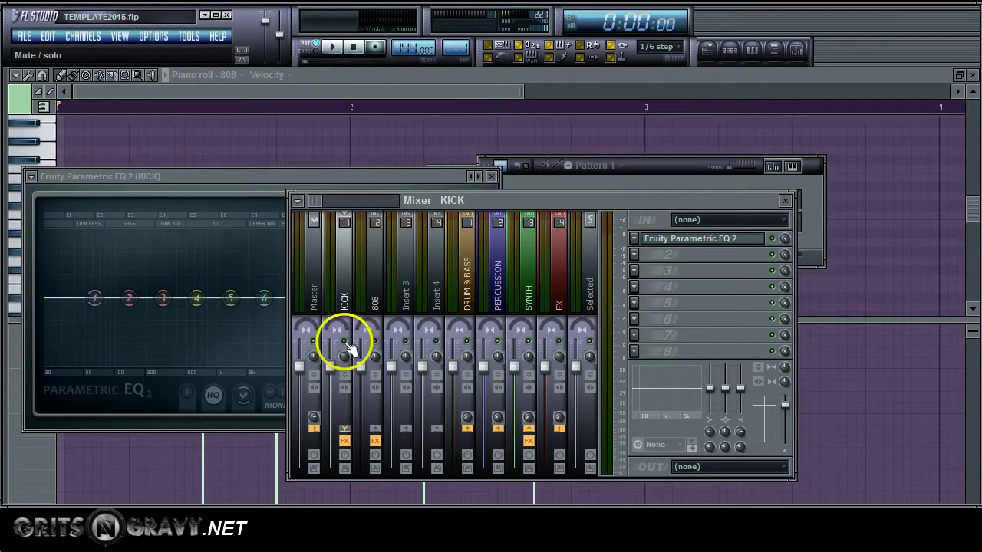
left_click(431, 182)
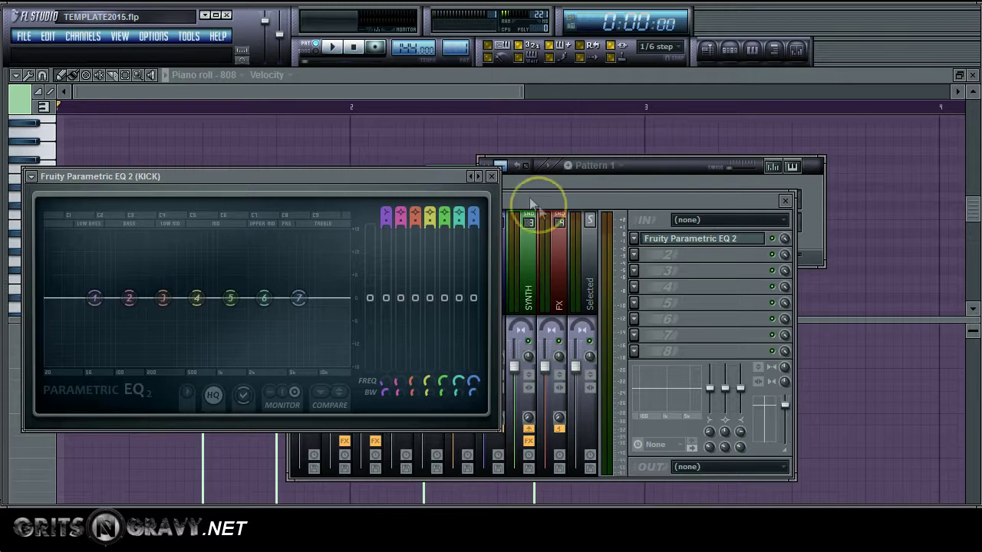
left_click(533, 204)
left_click(390, 172)
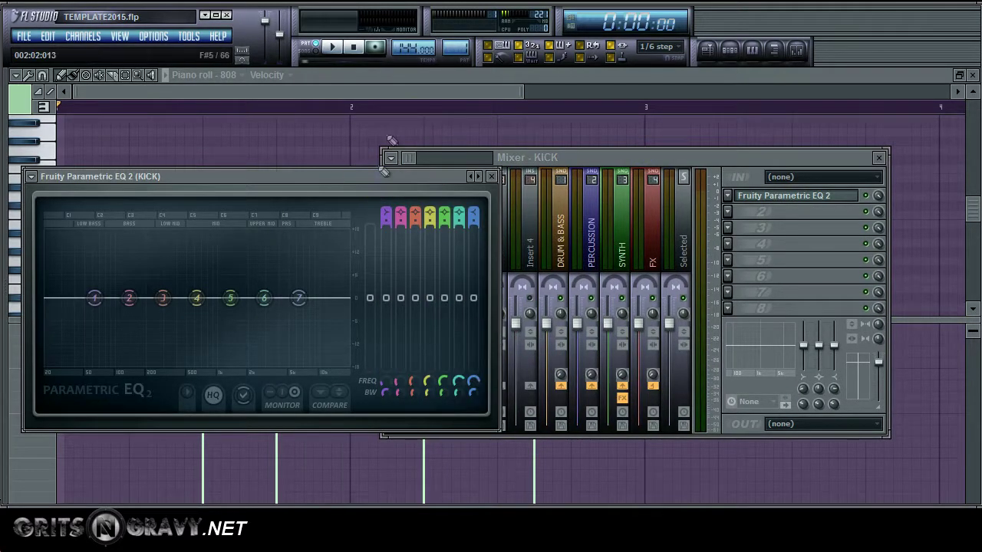
left_click(330, 49)
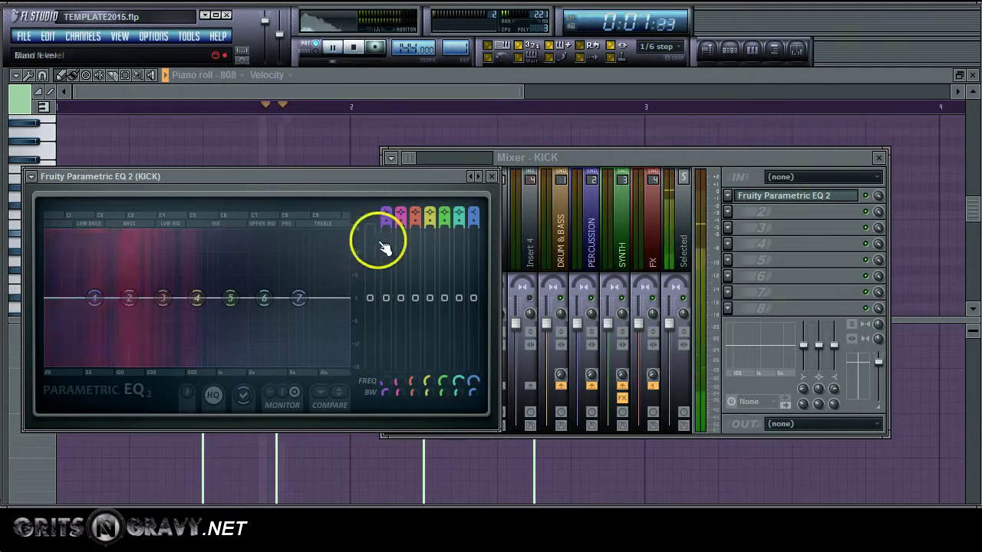
- Make band 1 a high-pass and band 7 a low-pass in the KICK equalizer, lower their cutoff frequencies, and stop playback
left_click_drag(383, 215, 394, 231)
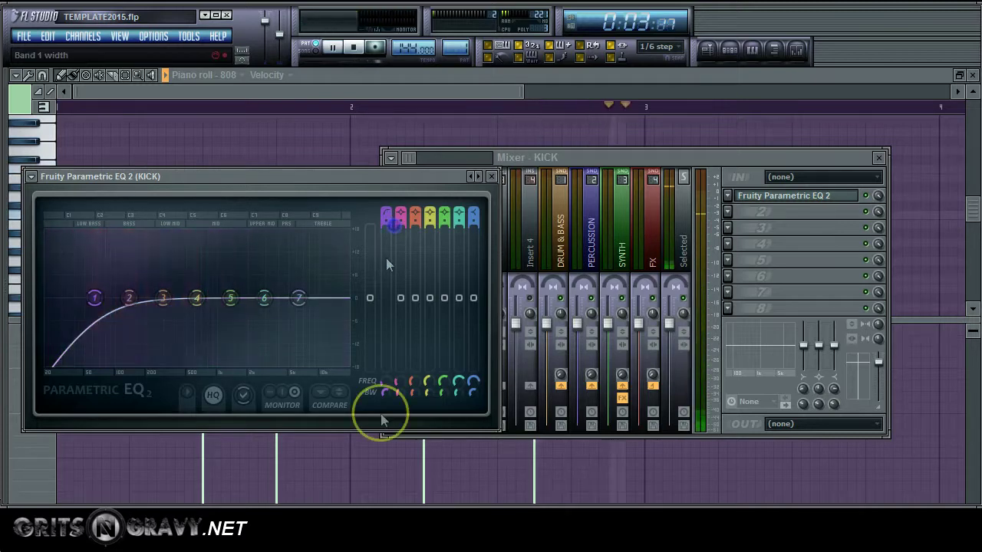
mouse_move(387, 392)
left_mouse_down()
mouse_move(389, 401)
mouse_move(387, 382)
mouse_move(393, 393)
left_mouse_up()
left_click_drag(474, 217, 492, 248)
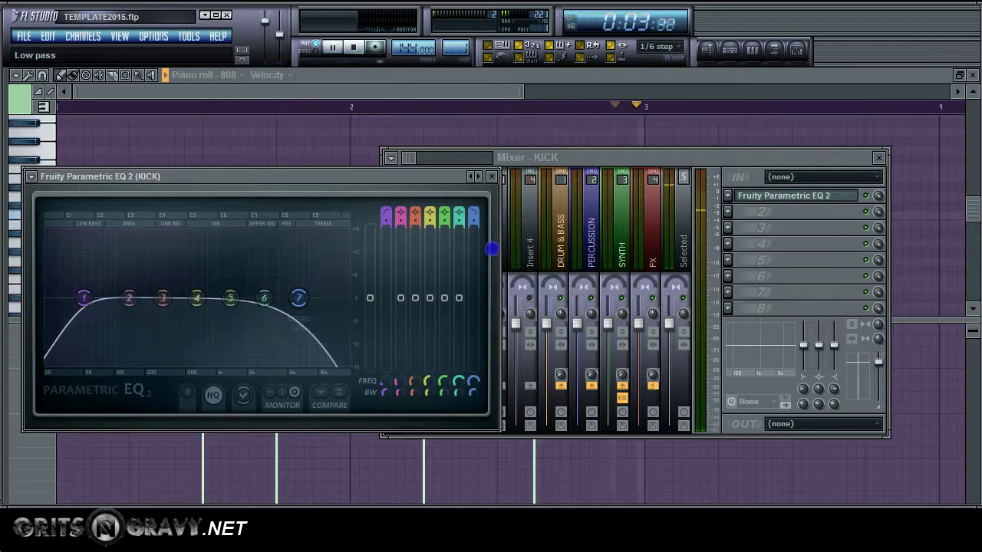
left_click_drag(472, 393, 474, 424)
scroll(477, 381, "down", 6)
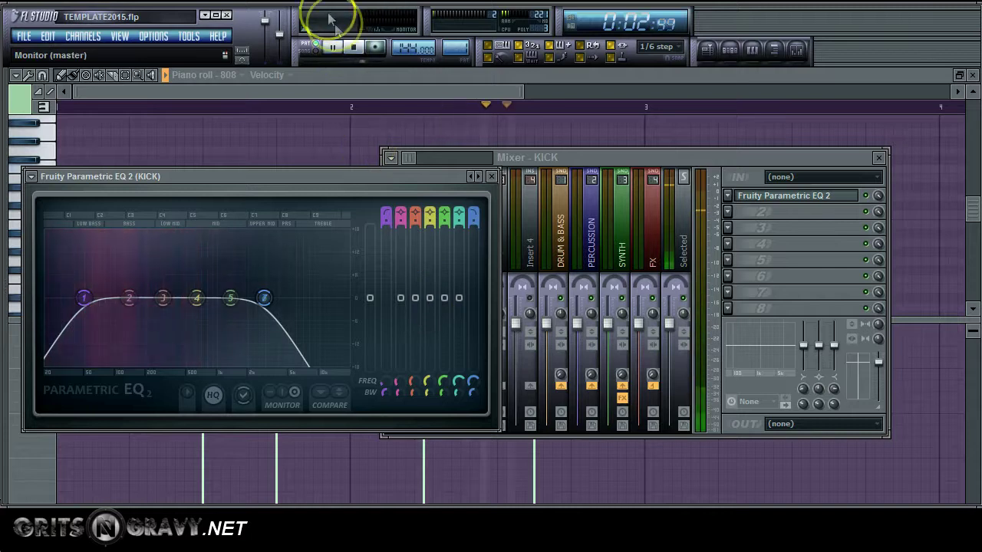
left_click(356, 47)
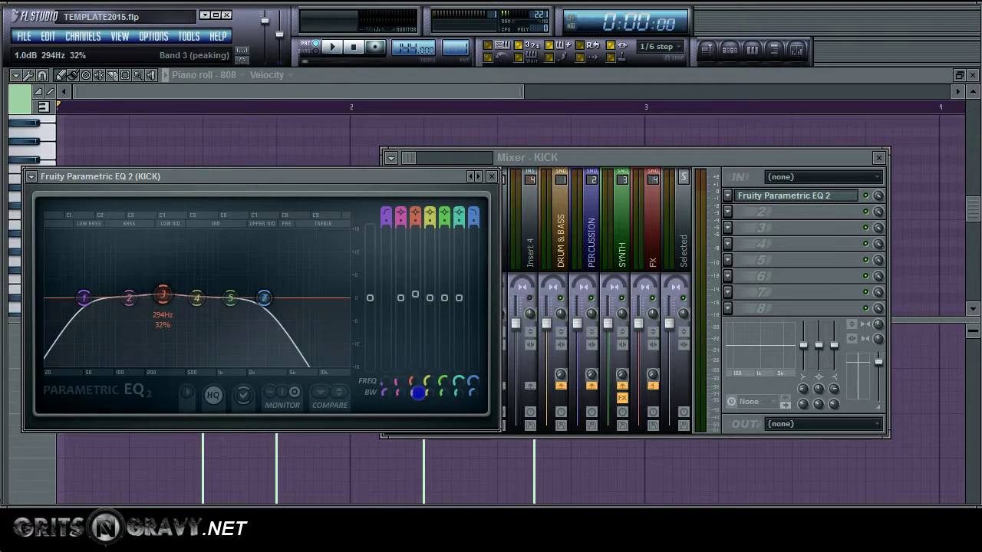
- Boost band 3 of the KICK equalizer by 1.0 dB at 160 Hz with a 10% bandwidth, auditioning it during playback
left_click(335, 47)
mouse_move(417, 388)
left_mouse_down()
mouse_move(404, 412)
mouse_move(435, 390)
left_mouse_up()
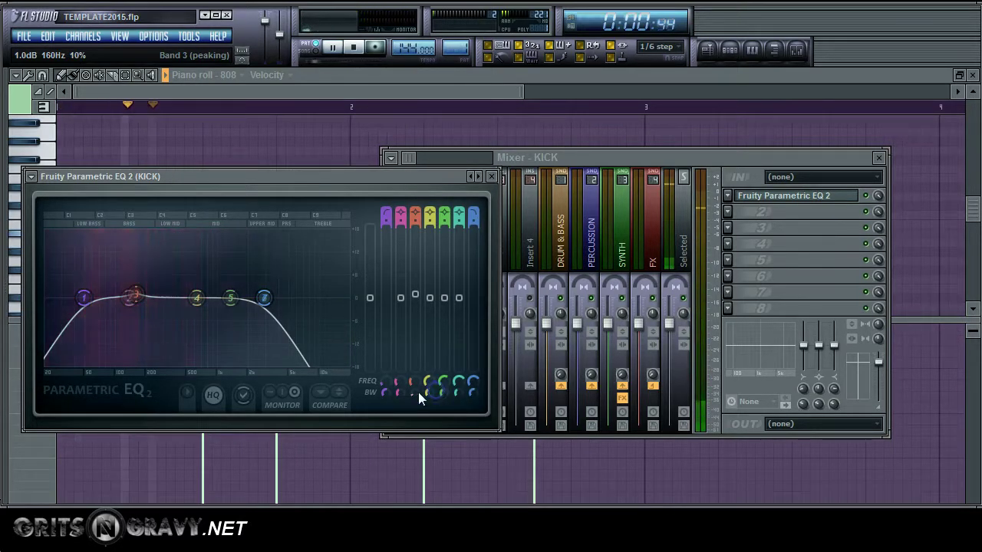
left_click(354, 48)
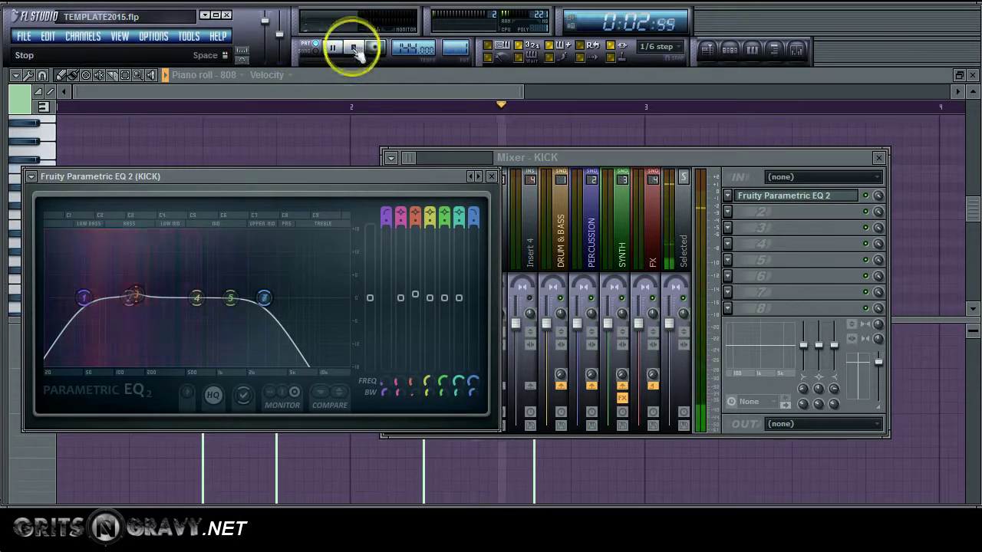
left_click(354, 48)
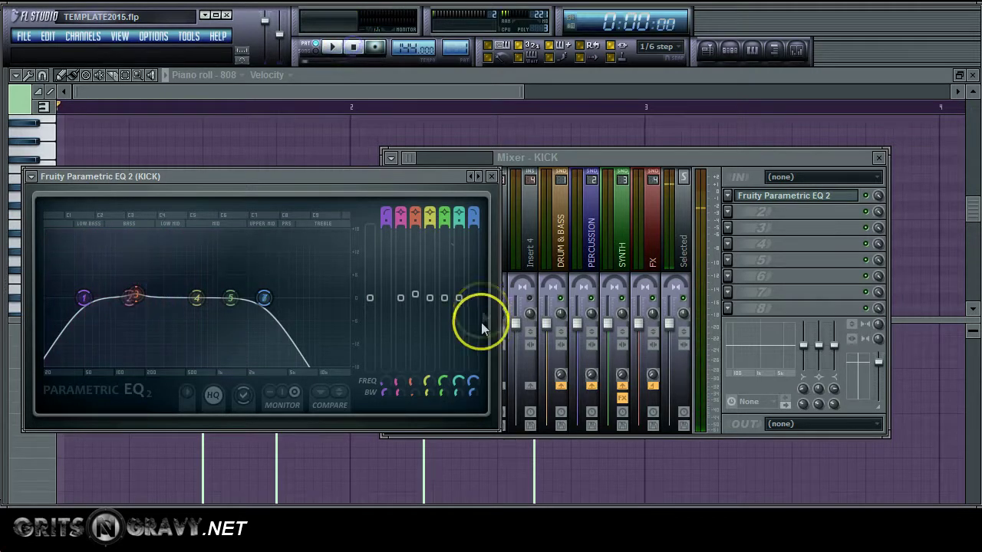
- Show the Fruity Parametric EQ 2 on the 808 mixer track and play the pattern through it
left_click(535, 160)
left_click(465, 264)
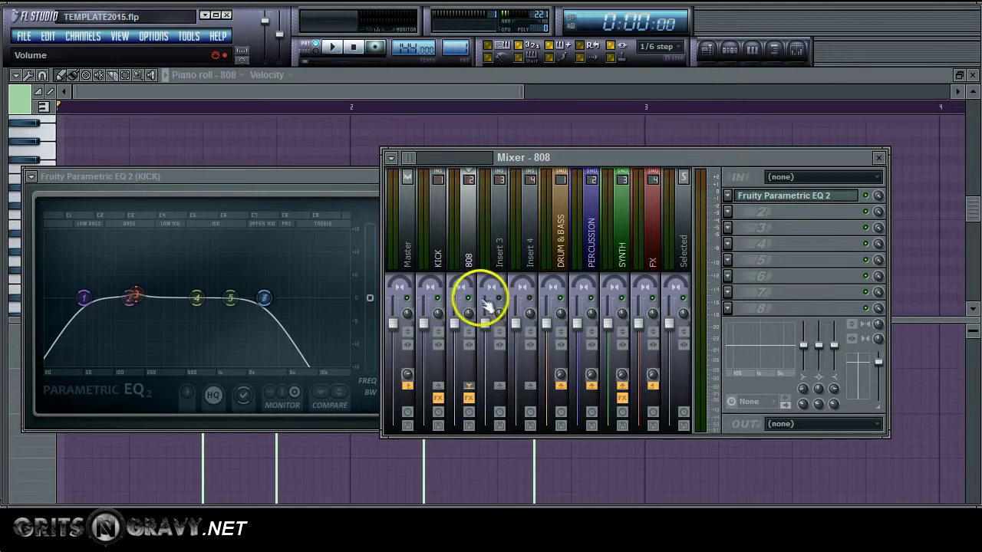
left_click(773, 196)
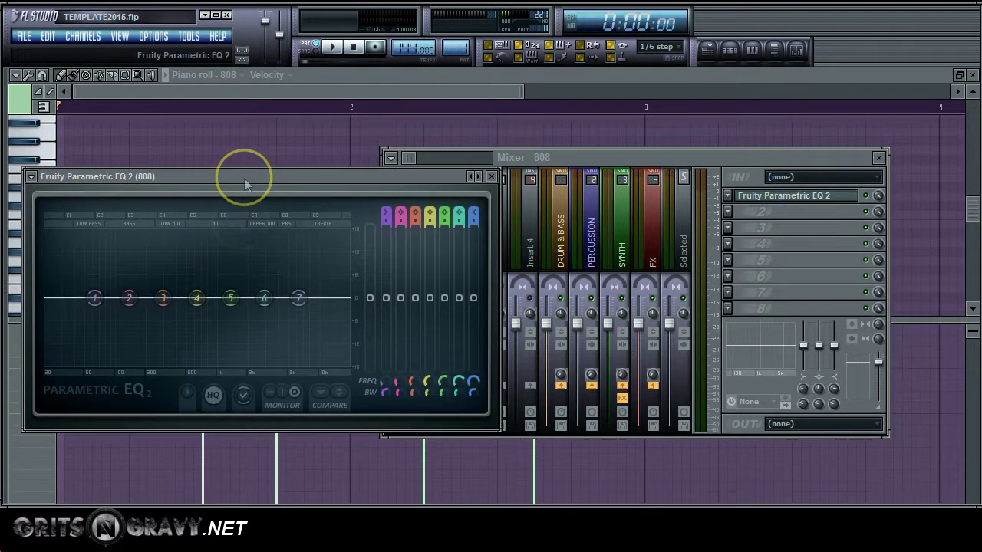
left_click(335, 48)
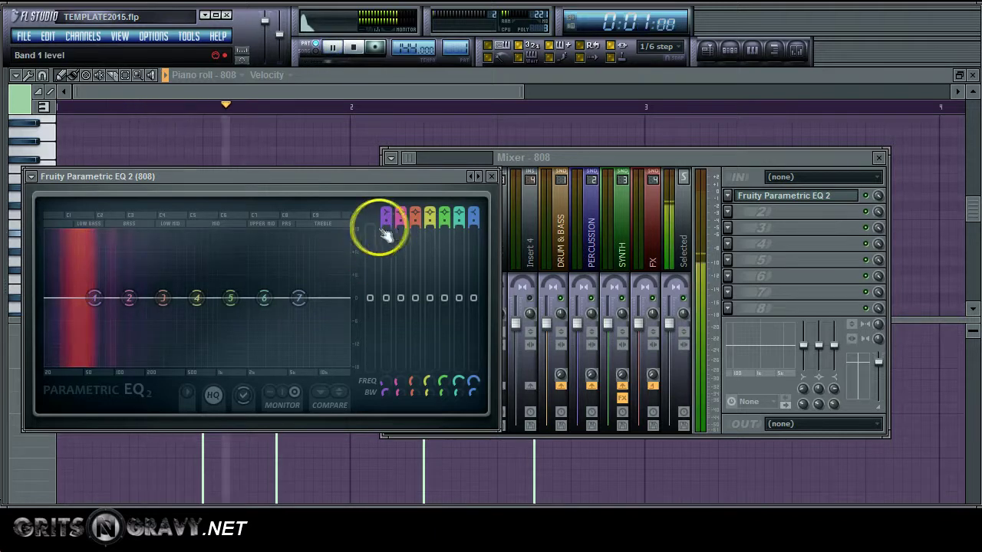
- Disable band 1 of the 808 equalizer, make band 7 a low-pass, and bring its cutoff down between bands 4 and 5
left_click(385, 215)
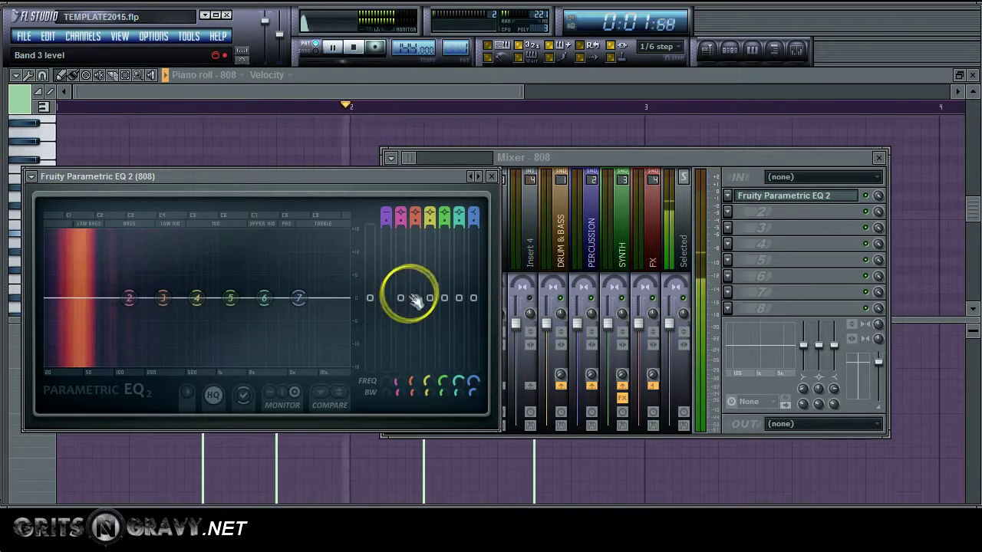
left_click_drag(473, 214, 488, 248)
left_click_drag(473, 395, 457, 491)
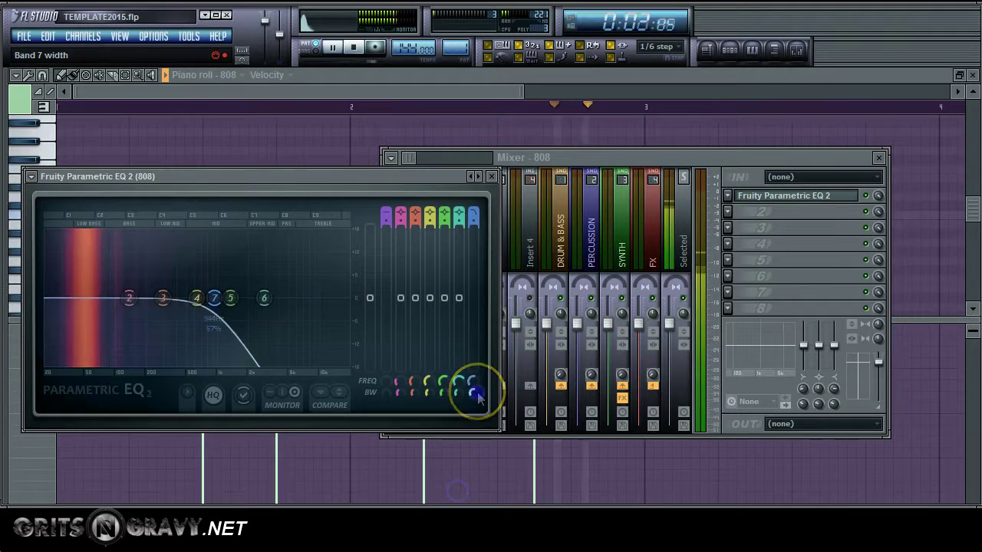
left_click_drag(473, 394, 476, 398)
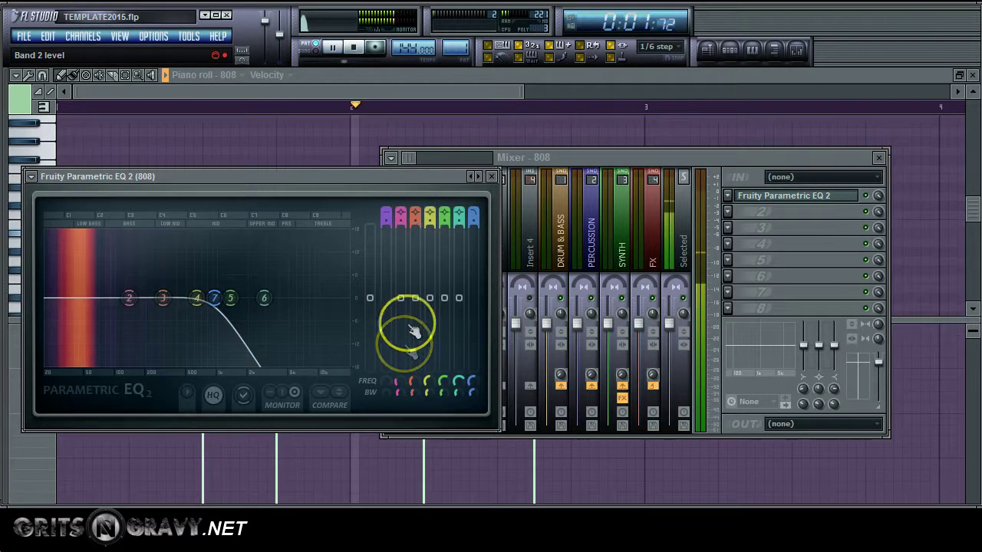
- Cut band 3 of the 808 equalizer by 2.0 dB with a 10% bandwidth and lower its frequency to just above band 2
left_click_drag(415, 298, 415, 307)
left_click(411, 382)
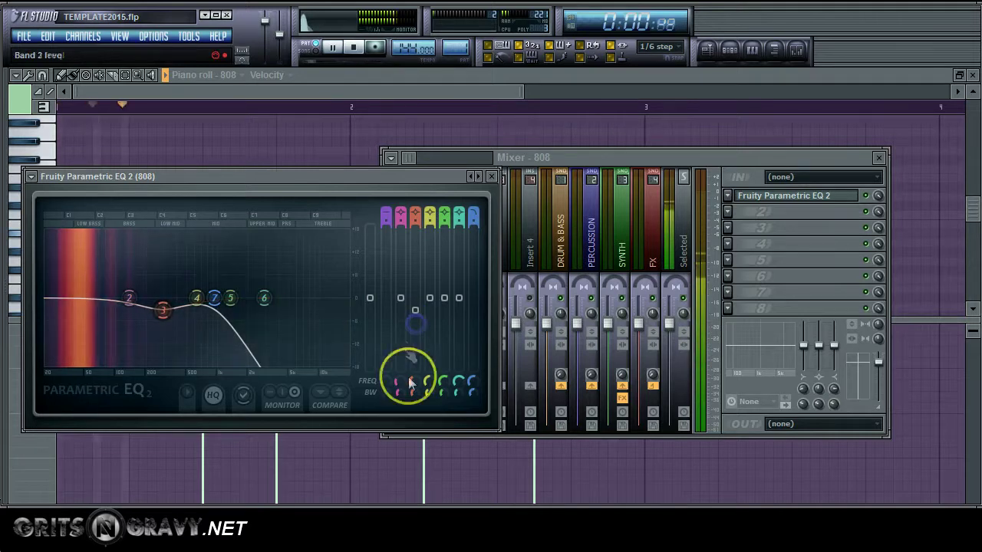
left_click_drag(419, 395, 417, 410)
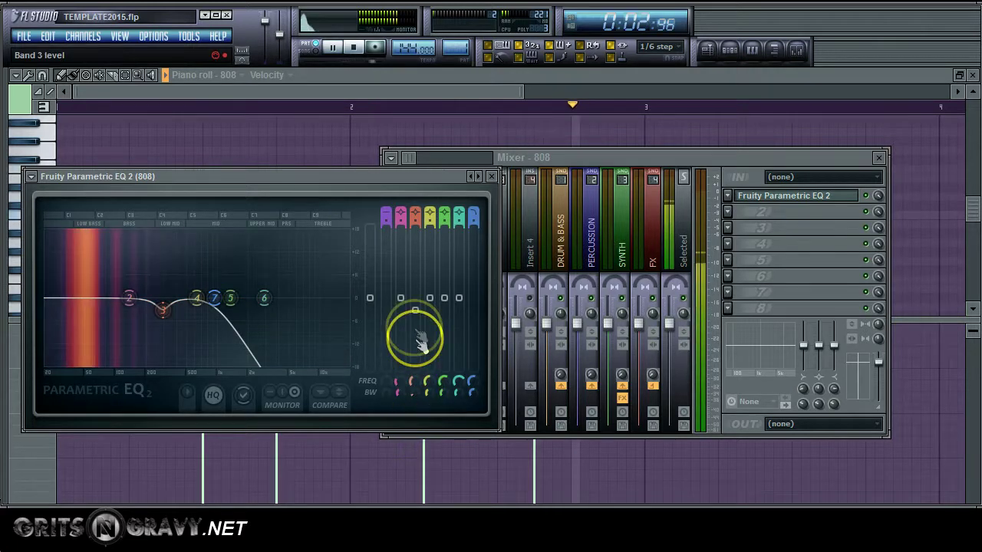
left_click_drag(415, 311, 415, 306)
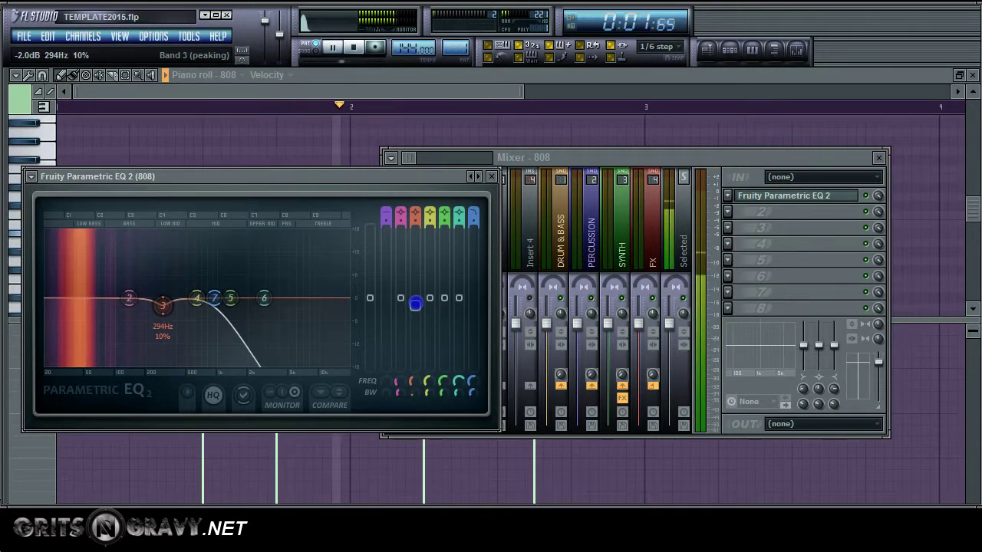
left_click_drag(413, 381, 421, 401)
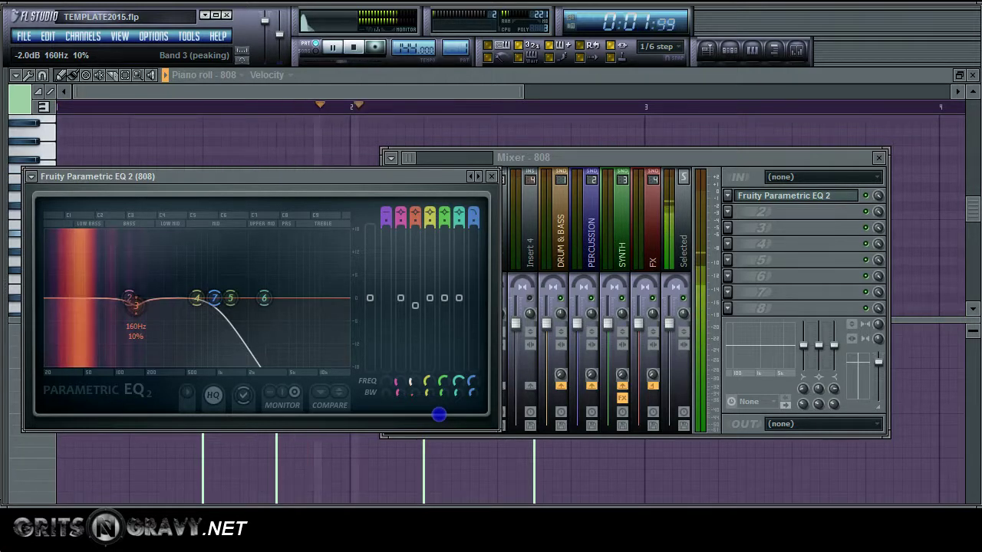
left_click_drag(439, 414, 415, 390)
- Lower the cutoff of the 808 equalizer's band 7 low-pass to just below band 4 and steepen its slope
scroll(473, 381, "down", 5)
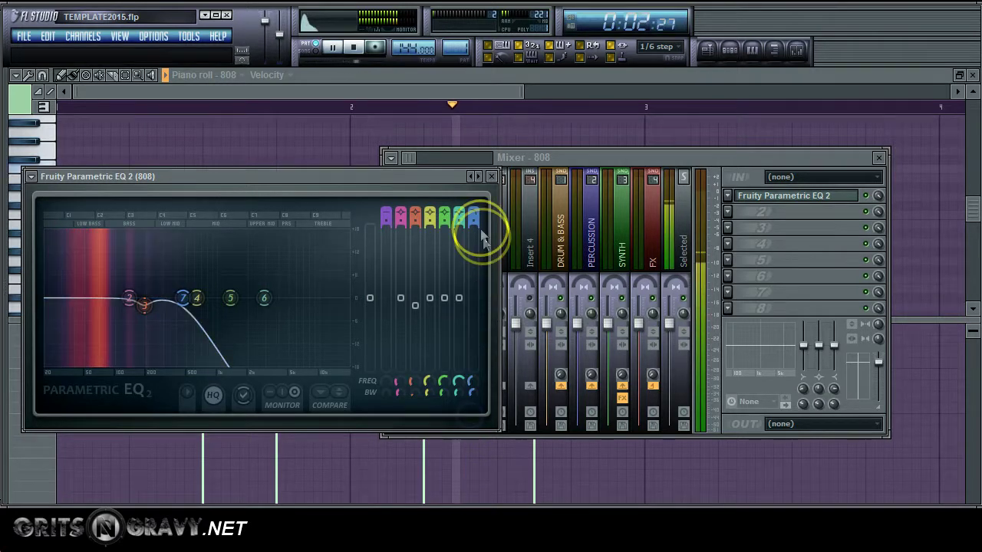
left_click_drag(476, 221, 477, 227)
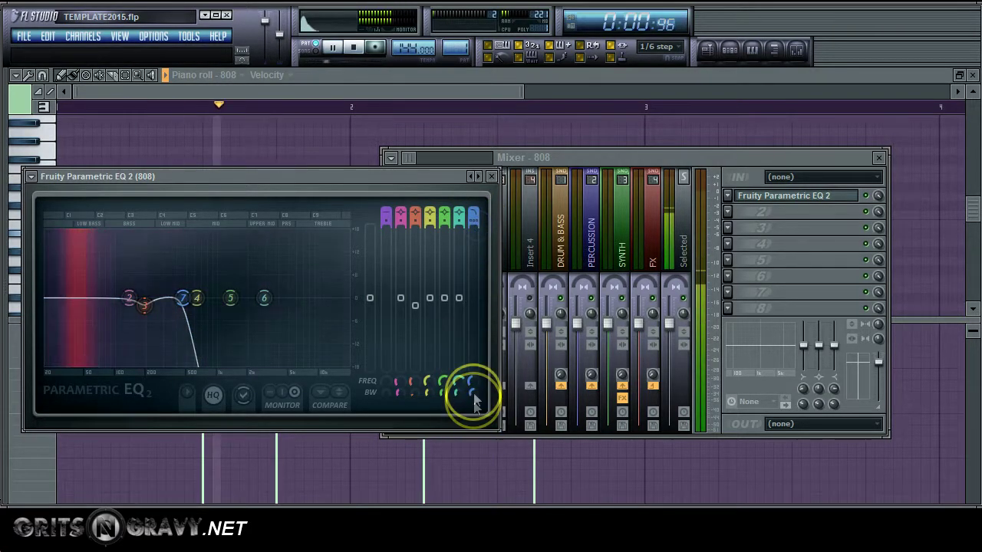
left_click(475, 390)
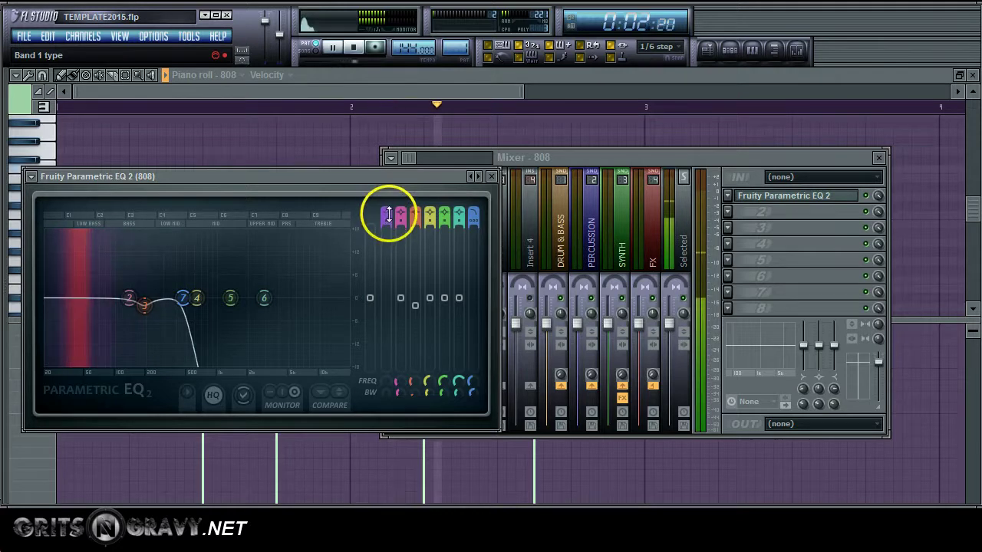
- Set band 1 of the 808 equalizer to a high-pass at 35 Hz with a 53% bandwidth
left_click_drag(389, 216, 400, 198)
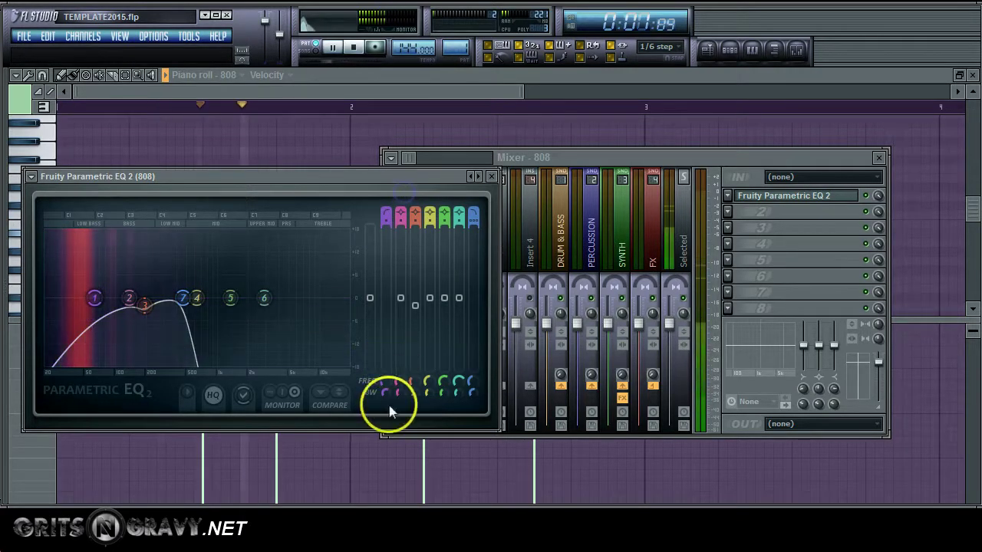
left_click_drag(389, 399, 391, 412)
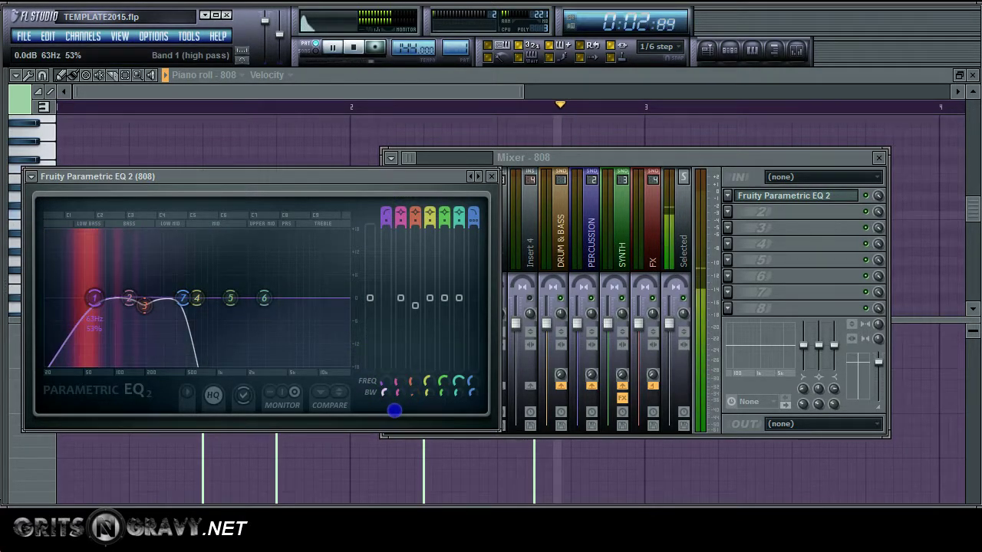
left_click_drag(386, 384, 389, 428)
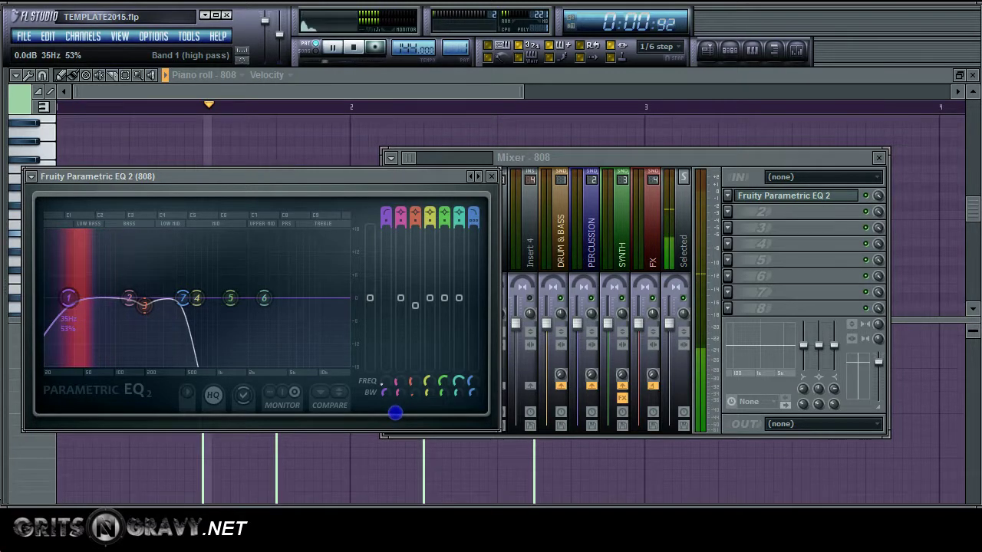
left_click_drag(395, 412, 395, 412)
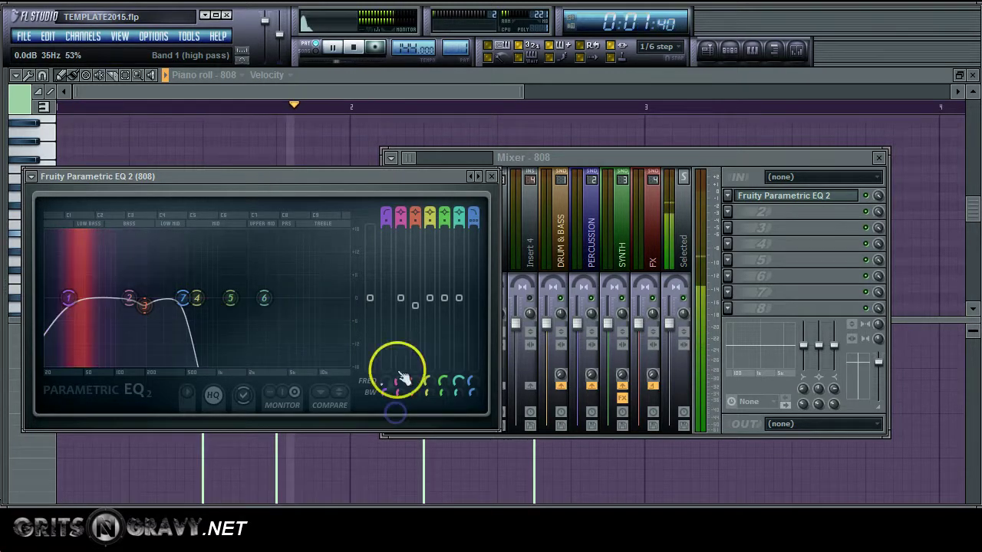
- Close the 808 equalizer and lower the 808 track's fader to about -4.1 dB while balancing it against the KICK
left_click(491, 177)
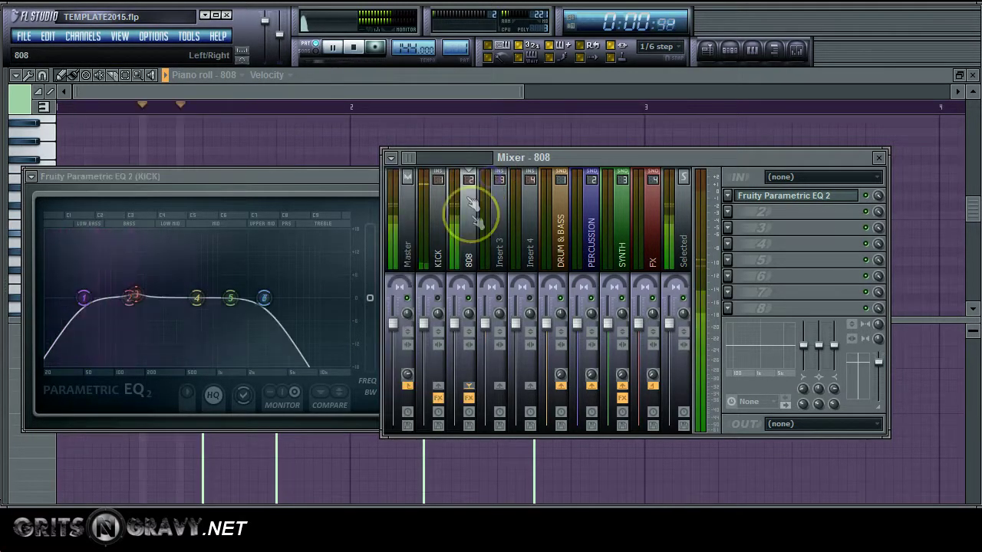
left_click(439, 299)
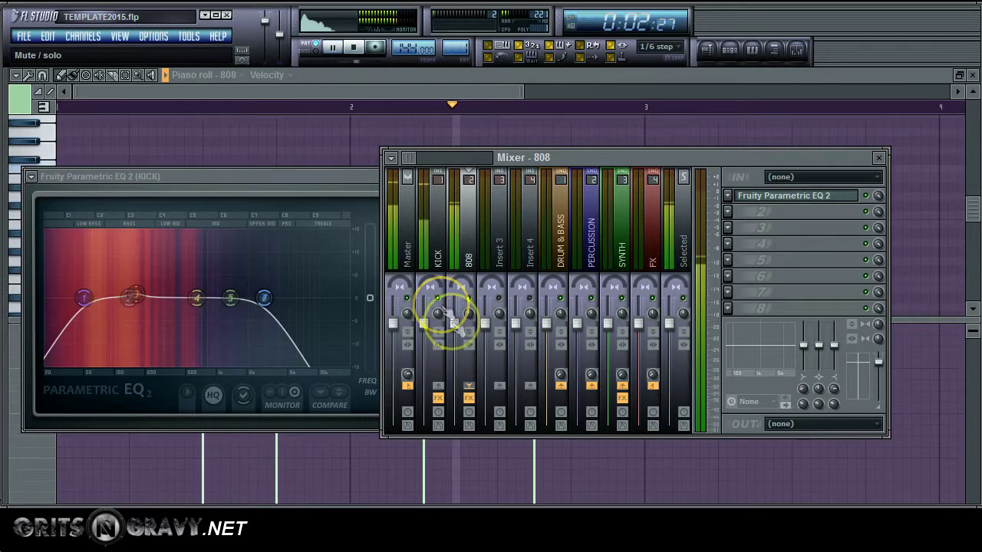
left_click_drag(453, 322, 484, 365)
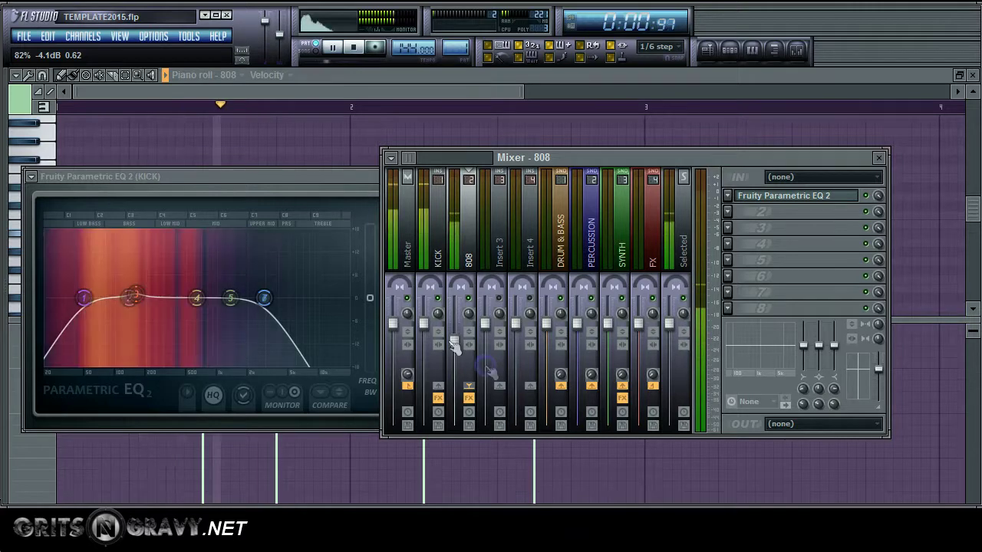
- Bring the KICK equalizer to the front, adjust the frequency of band 3 during playback, and close the equalizer
left_click_drag(355, 178, 414, 239)
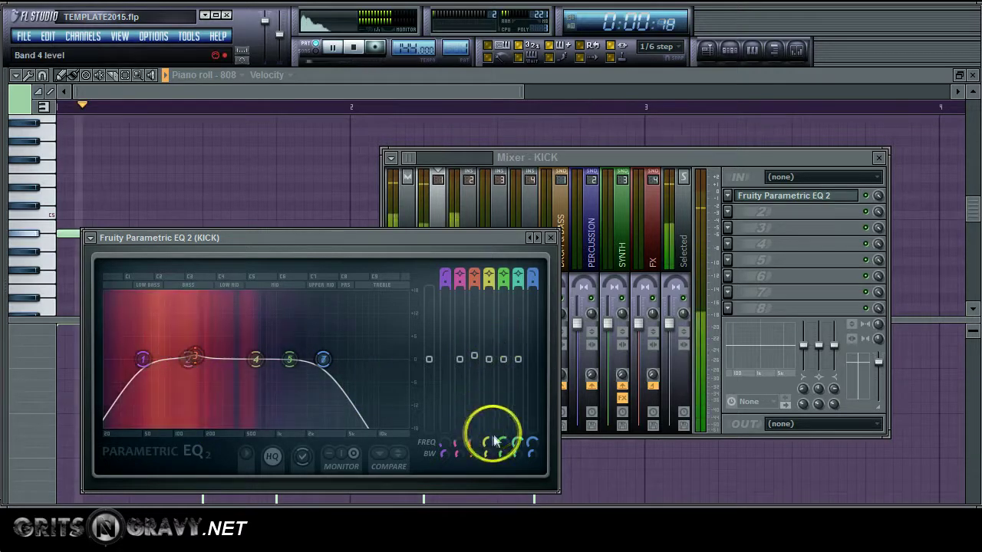
left_click_drag(473, 444, 462, 486)
left_click(552, 238)
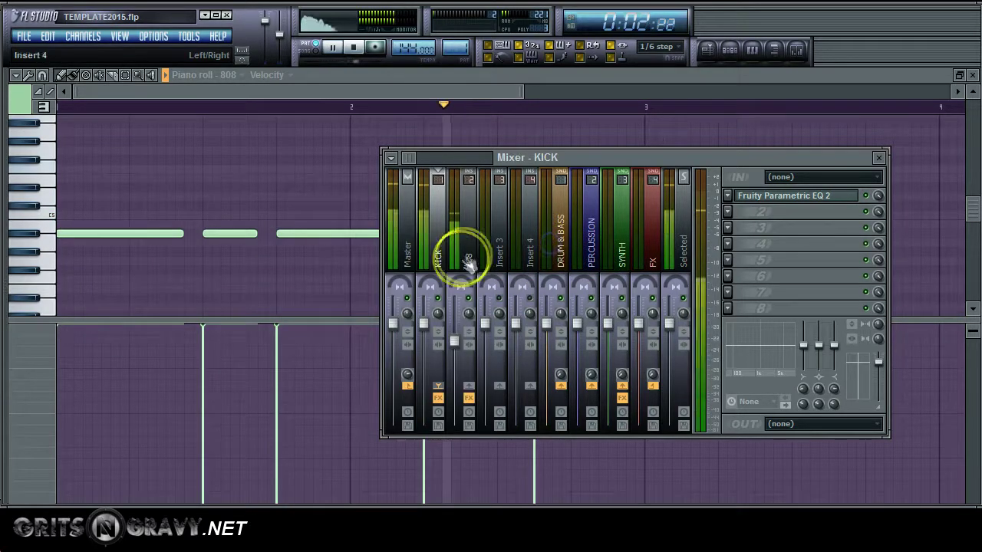
- Reopen the 808 equalizer, move band 3 to 70 Hz and fine-tune its cut, then close the equalizer and stop playback
left_click(469, 260)
left_click(813, 197)
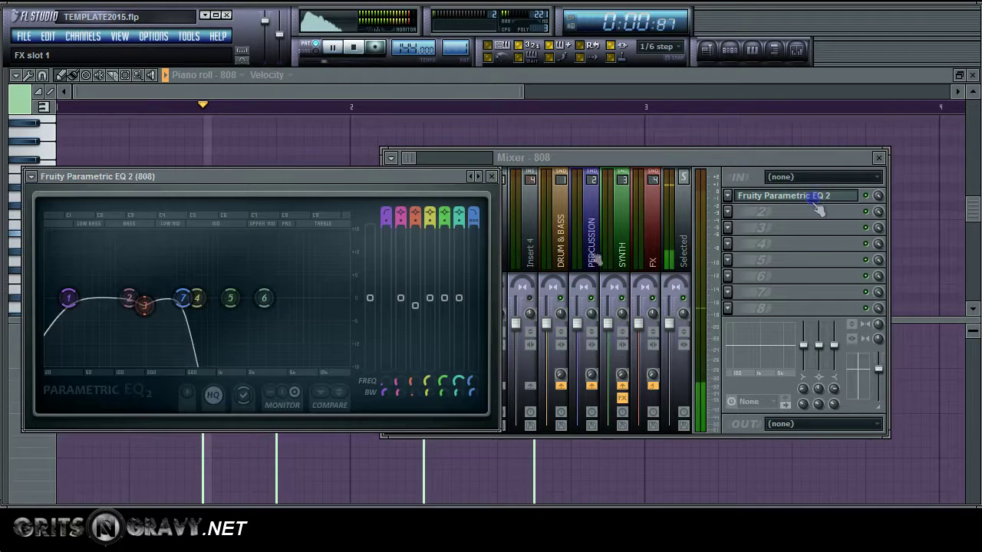
left_click_drag(413, 383, 413, 391)
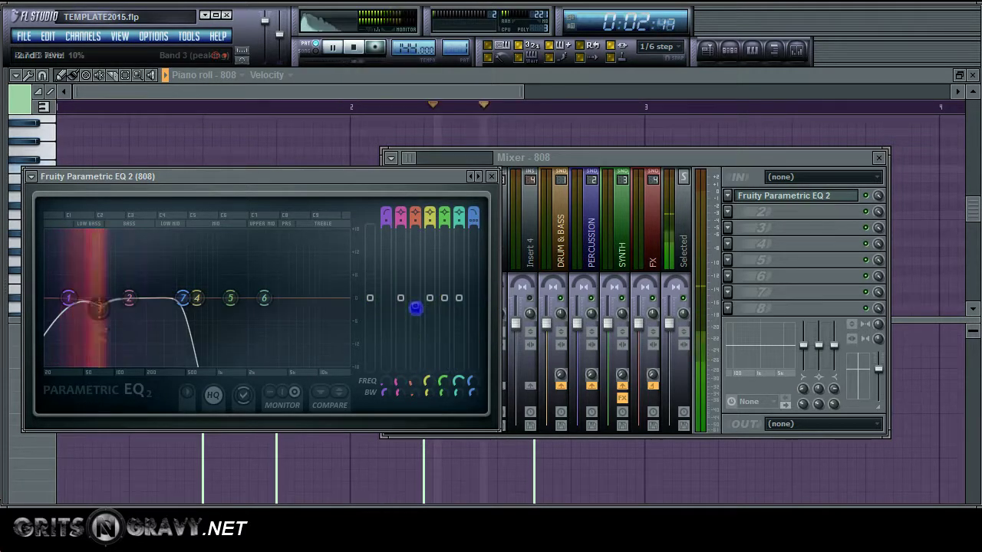
left_click_drag(415, 308, 418, 317)
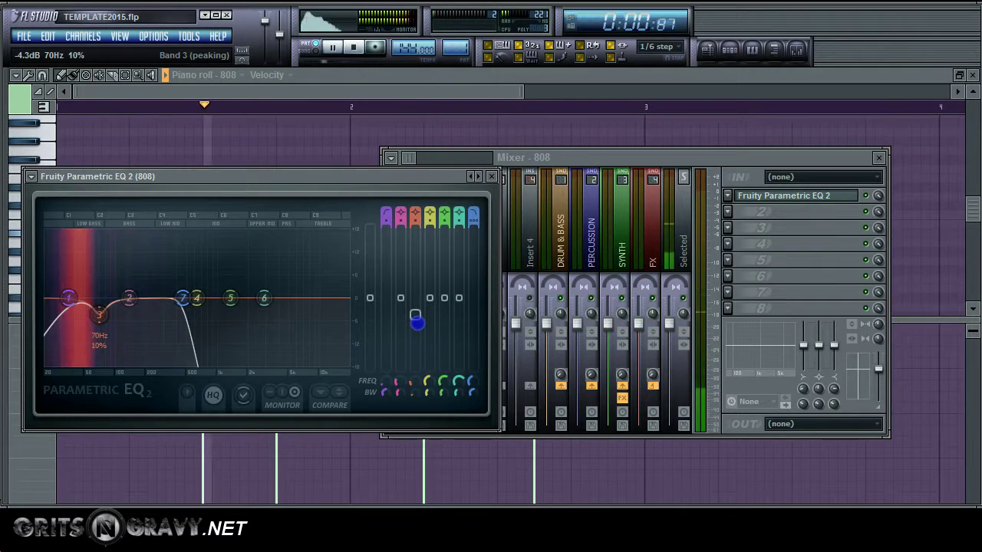
left_click_drag(418, 321, 422, 314)
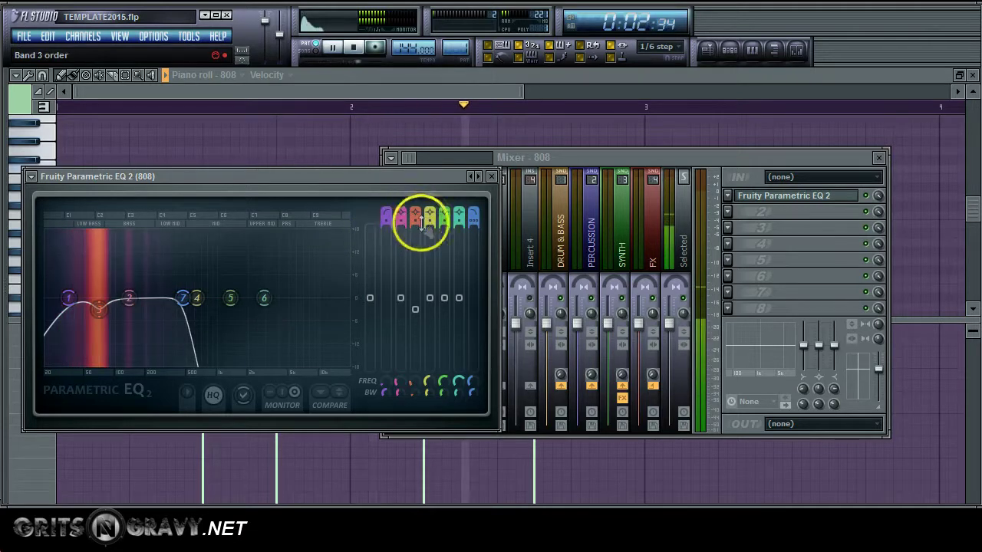
left_click(491, 177)
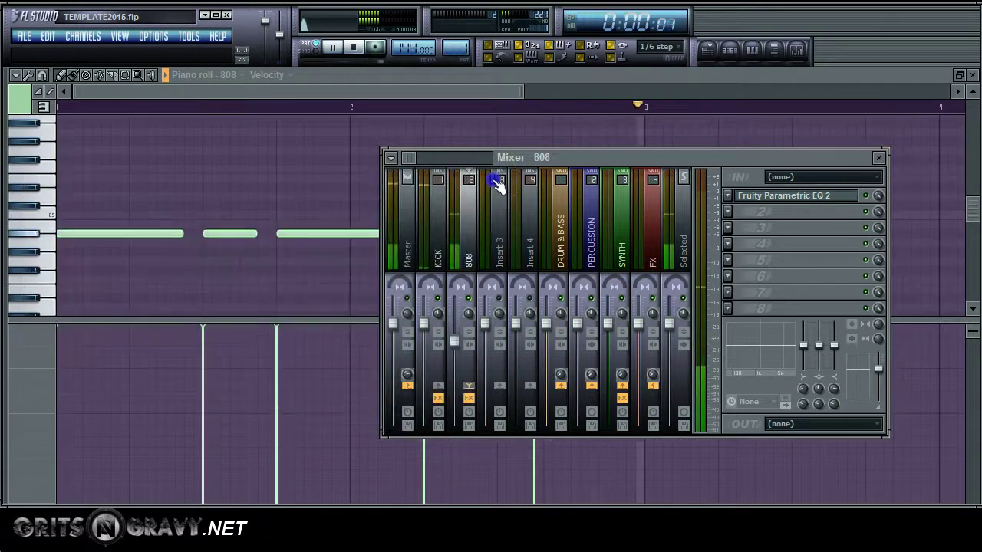
left_click(357, 48)
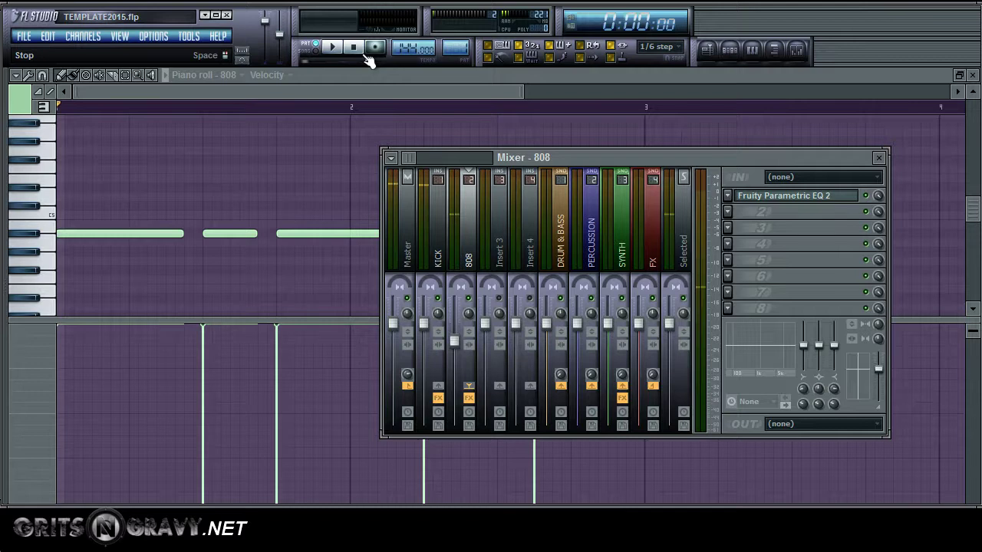